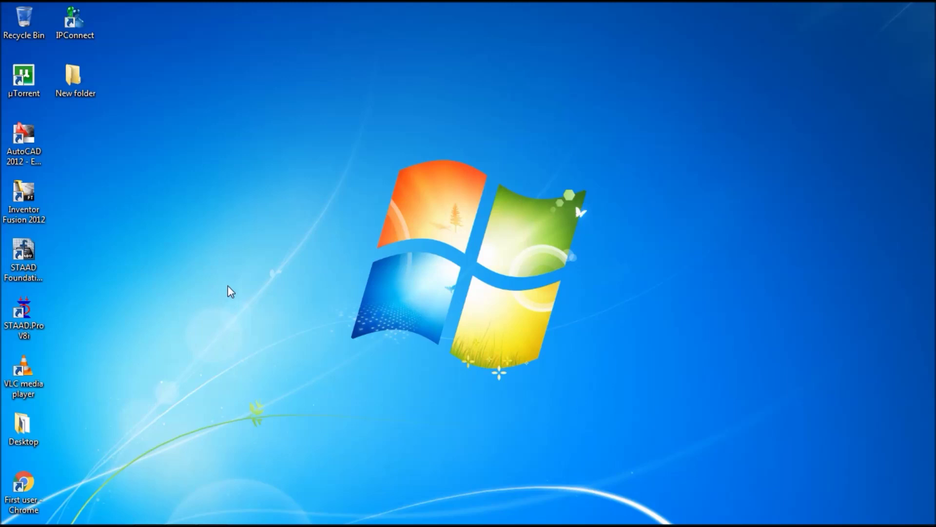
# - Start STAAD.Pro V8i and open the existing project file Five Story Building
pyautogui.click(24, 319)
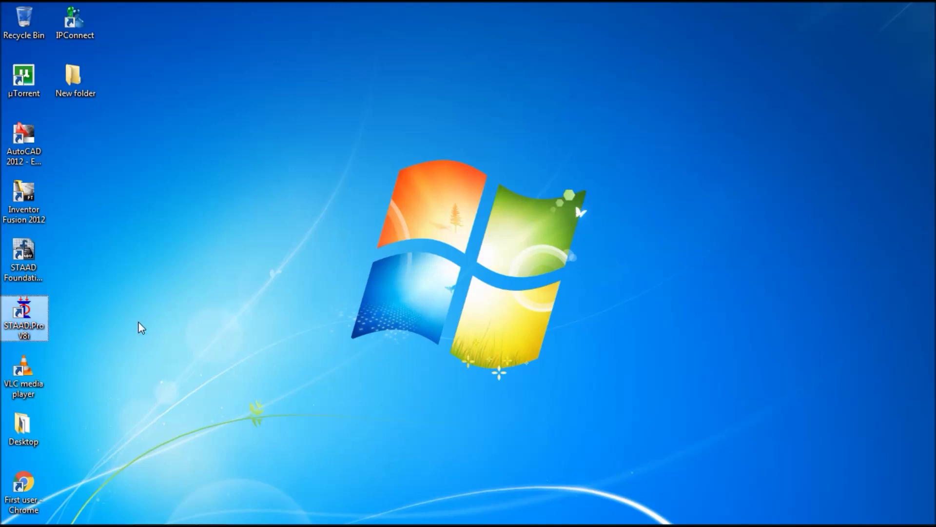
pyautogui.press('Return')
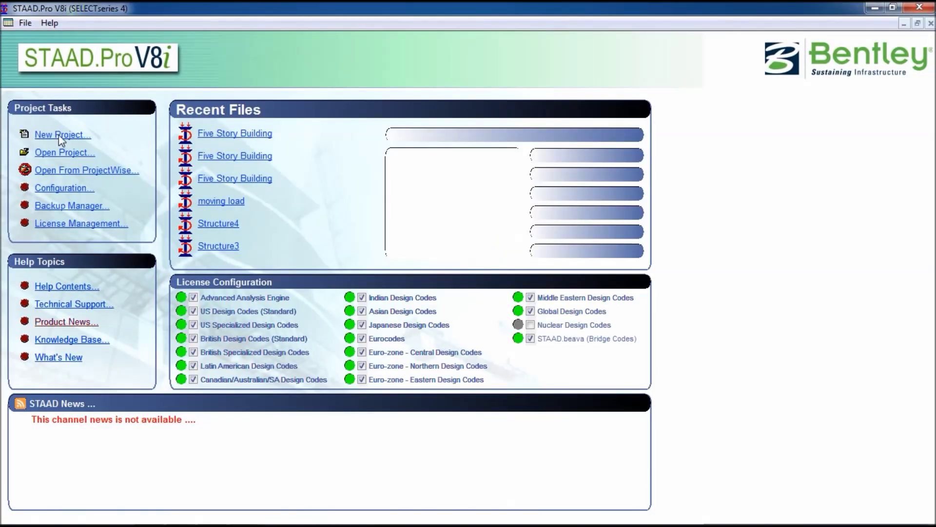
pyautogui.click(65, 150)
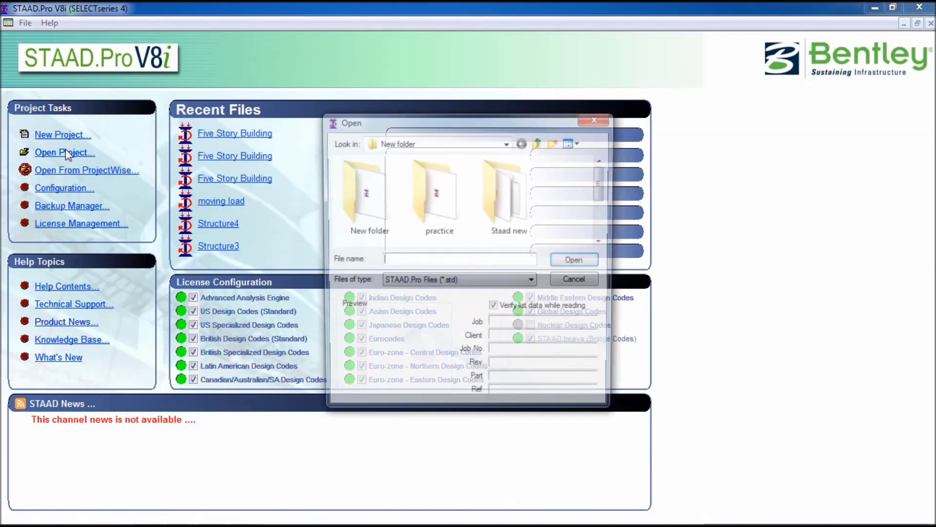
pyautogui.scroll(-2, 566, 224)
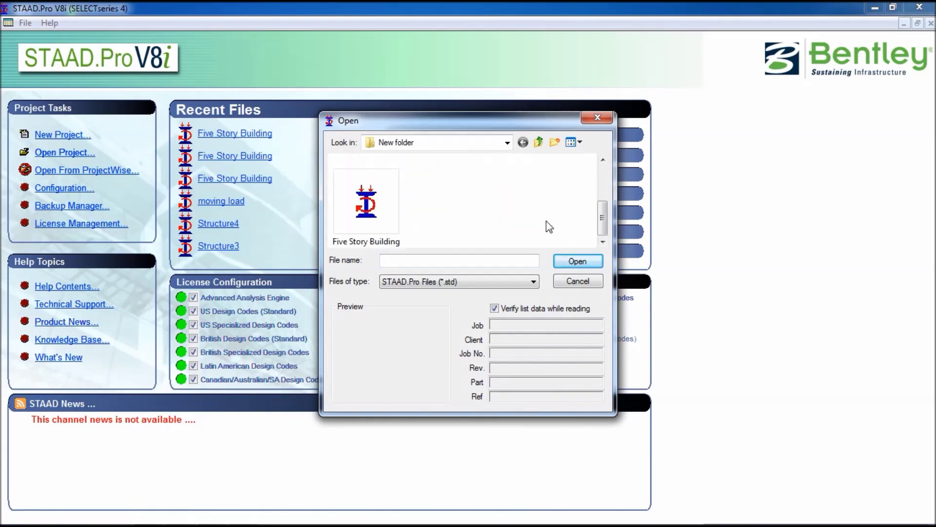
pyautogui.click(382, 223)
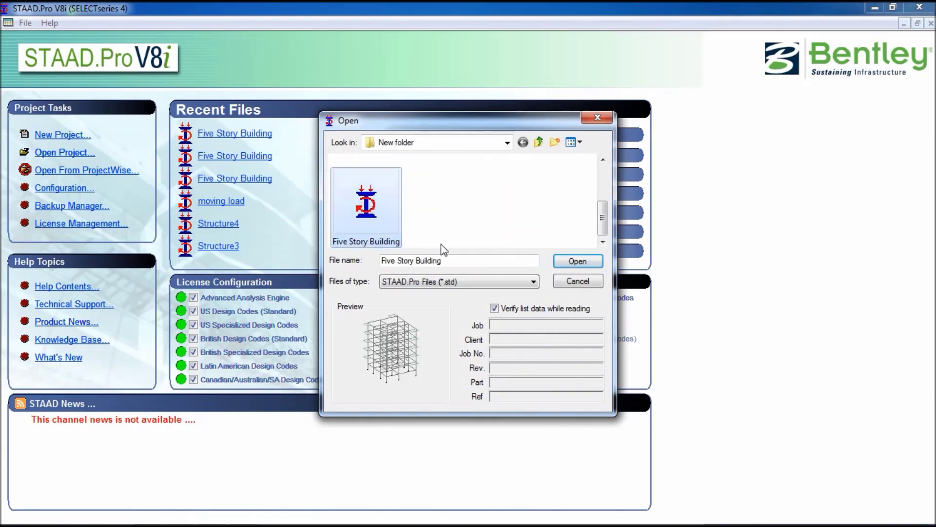
pyautogui.click(588, 262)
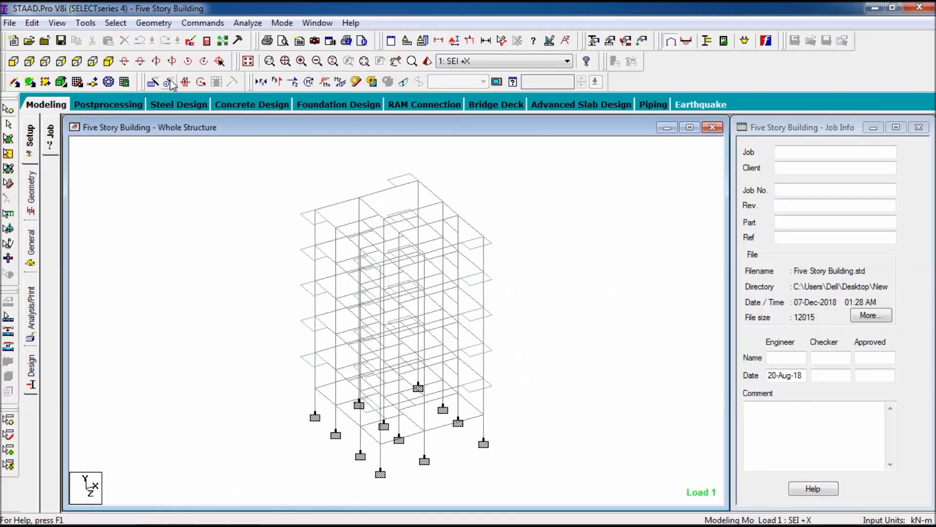
# - Delete the PERFORM ANALYSIS and FINISH lines from the end of the model's input command file and save it
pyautogui.click(190, 42)
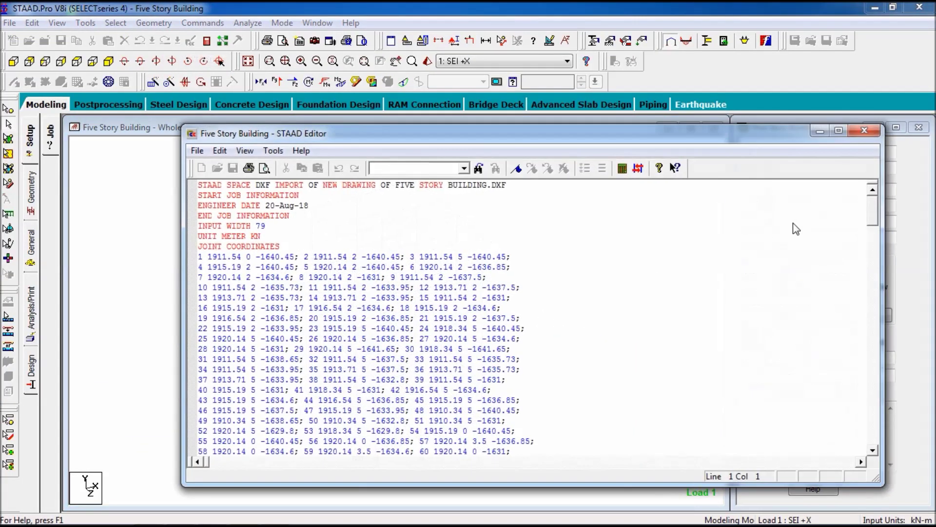
pyautogui.moveTo(873, 208); pyautogui.dragTo(873, 429)
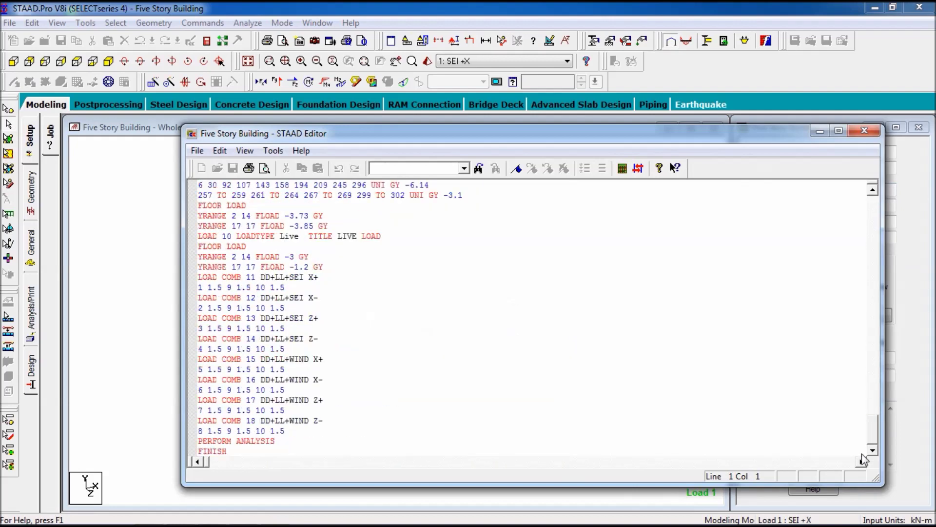
pyautogui.moveTo(234, 453); pyautogui.dragTo(188, 443)
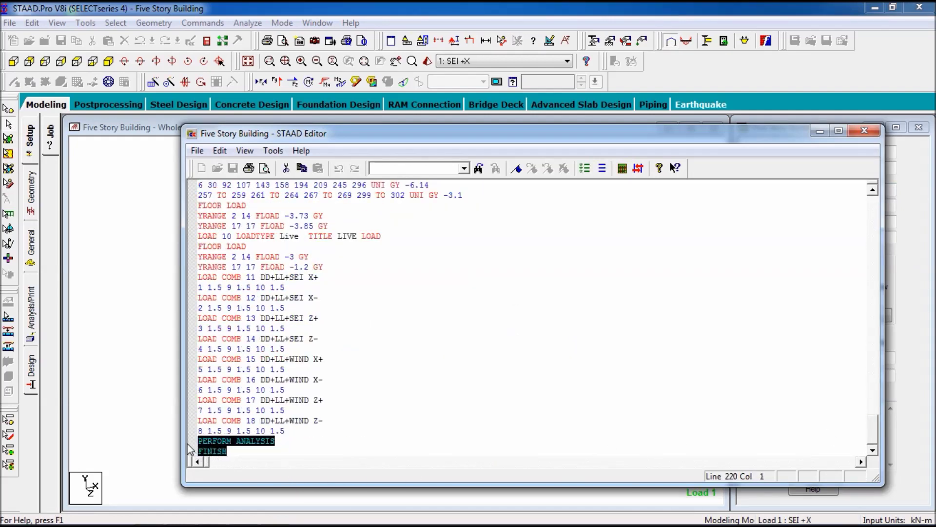
pyautogui.press('Delete')
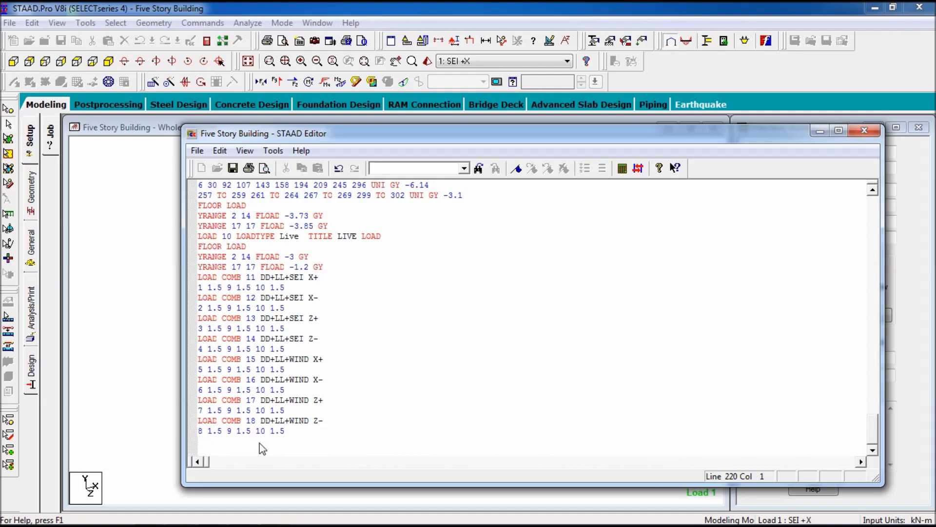
pyautogui.click(233, 168)
pyautogui.click(873, 134)
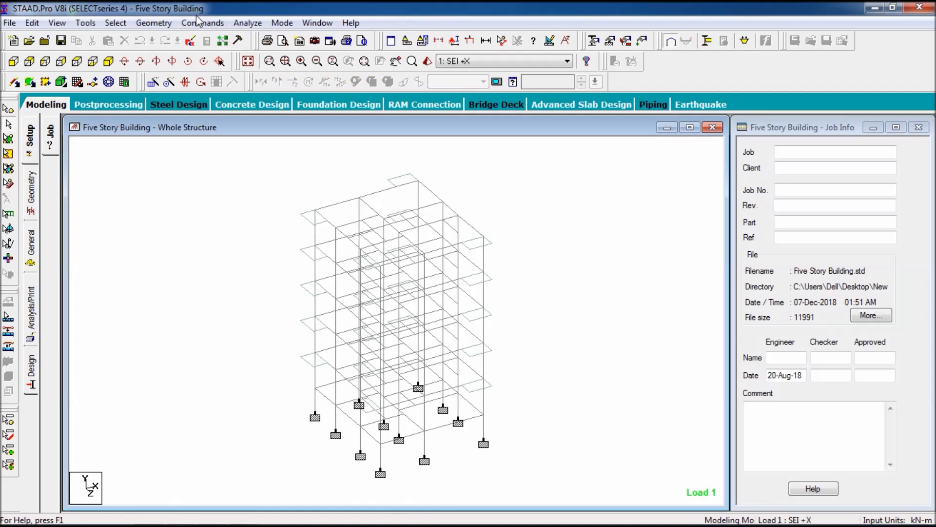
# - Add a Perform Analysis command to the five-story building model
pyautogui.click(202, 23)
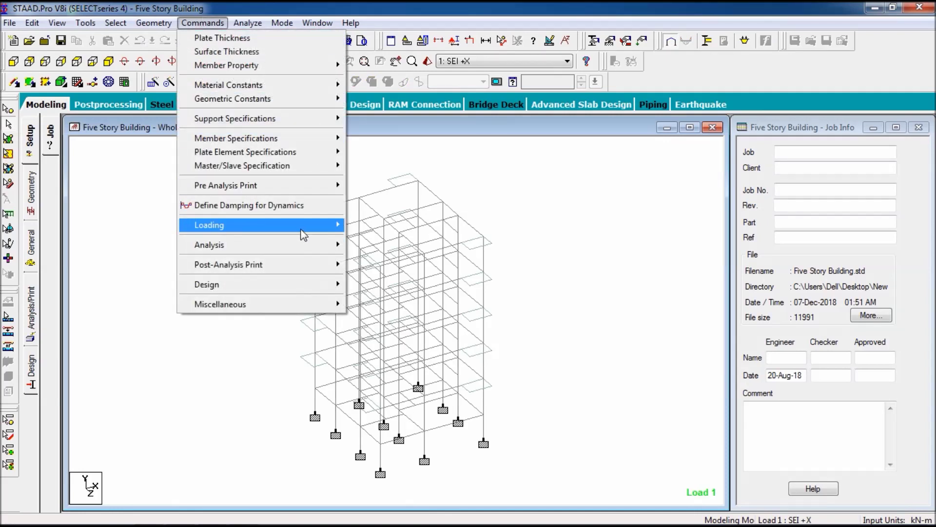
pyautogui.moveTo(302, 229)
pyautogui.moveTo(360, 230)
pyautogui.moveTo(289, 242)
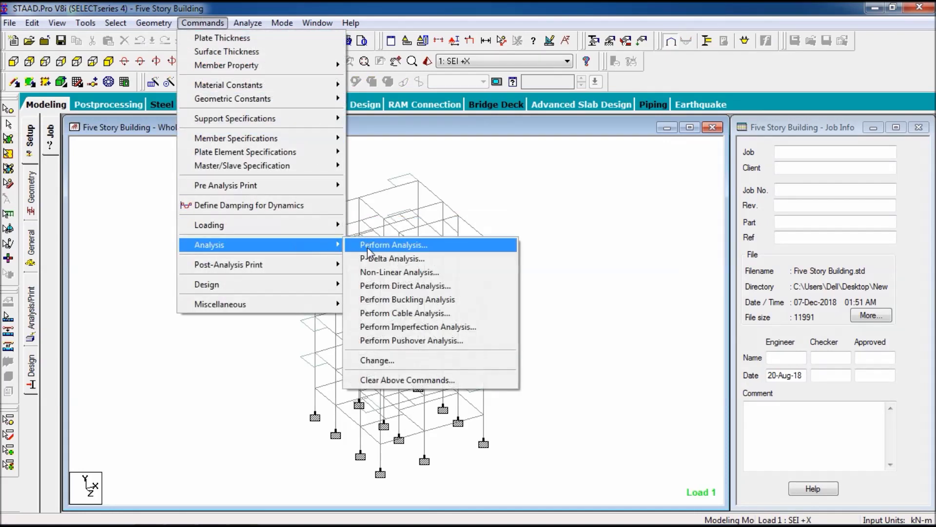
pyautogui.click(374, 246)
pyautogui.click(419, 345)
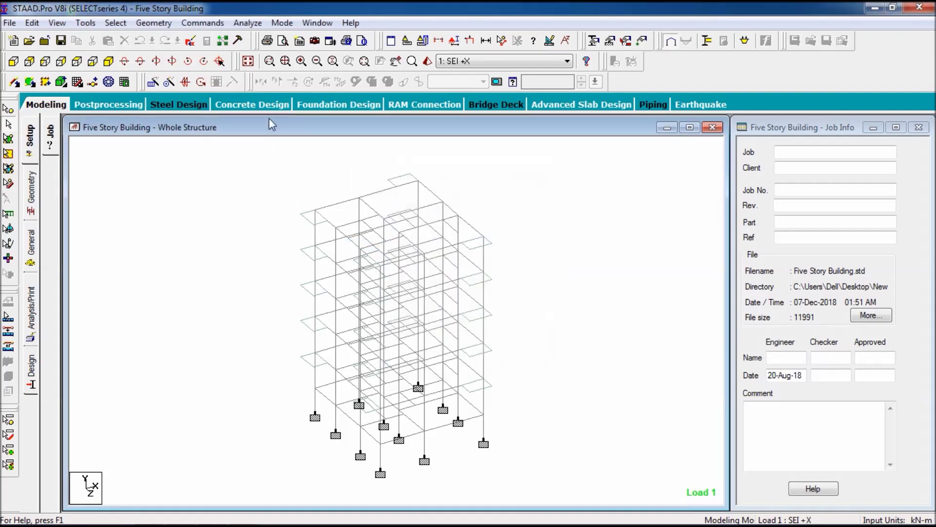
# - Run the analysis, saving the modified structure, and stay in modeling mode when it finishes
pyautogui.click(247, 22)
pyautogui.click(272, 38)
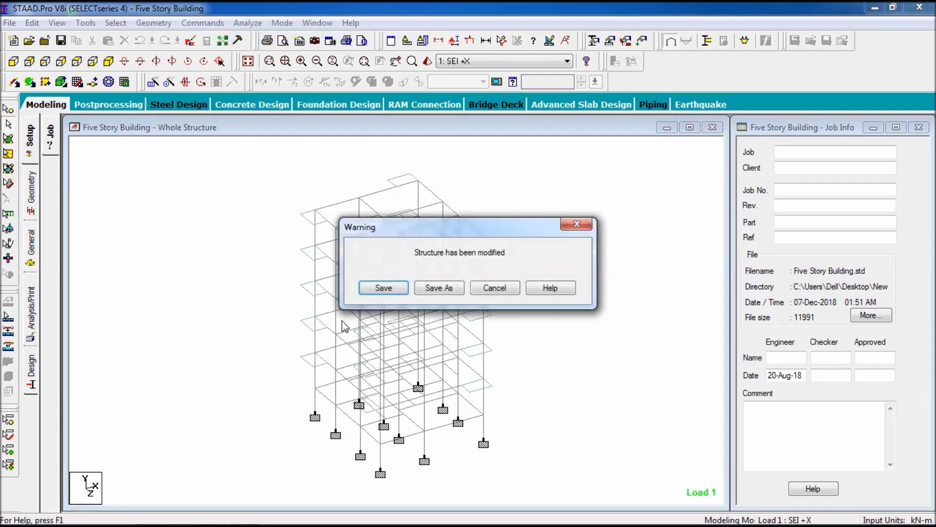
pyautogui.click(385, 292)
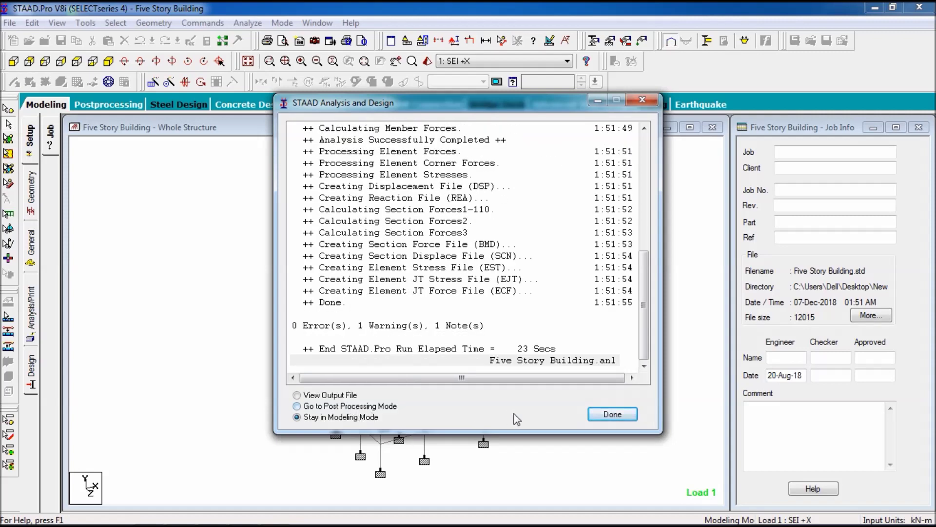
pyautogui.click(618, 416)
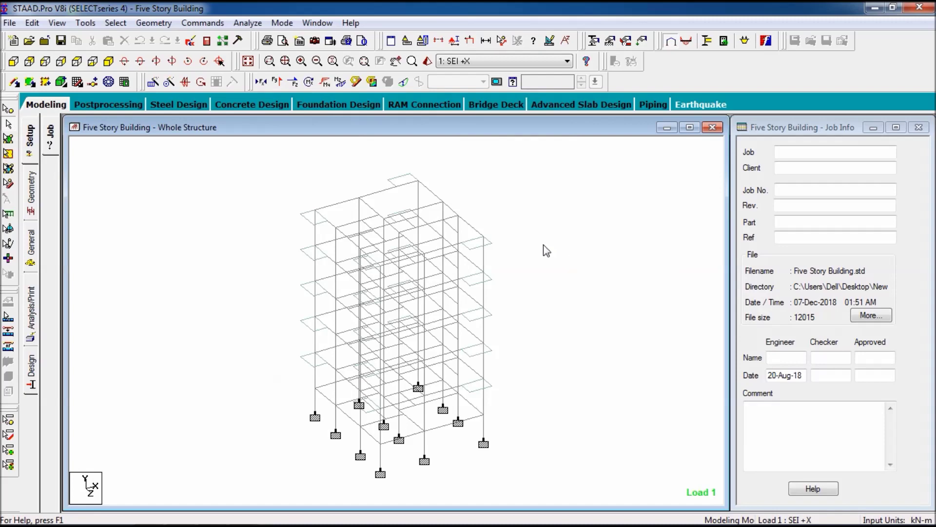
# - Export all supports with load cases 1 to 10, SEI +X through LIVE LOAD, to STAAD Foundation Advanced for foundation design
pyautogui.click(332, 104)
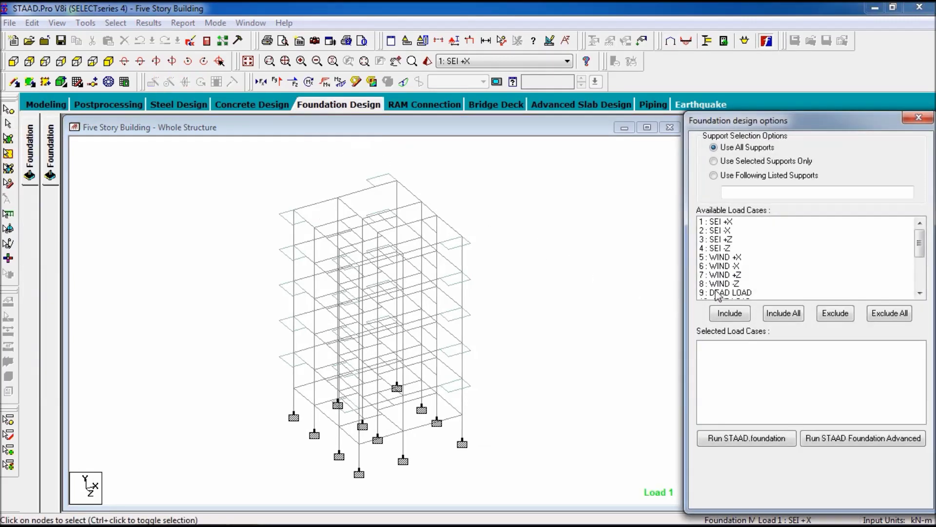
pyautogui.click(729, 222)
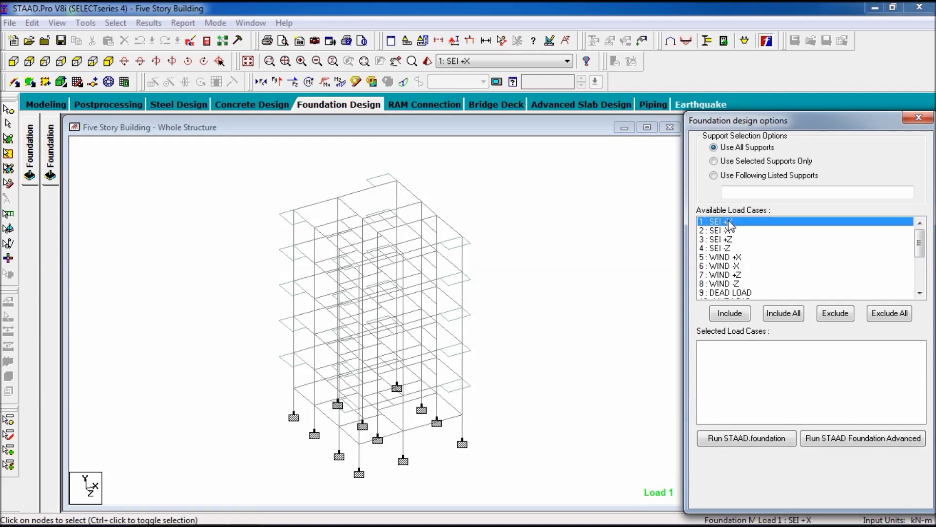
pyautogui.moveTo(729, 231); pyautogui.dragTo(729, 268)
pyautogui.keyDown('ctrl'); pyautogui.click(727, 284); pyautogui.keyUp('ctrl')
pyautogui.keyDown('ctrl'); pyautogui.click(727, 276); pyautogui.keyUp('ctrl')
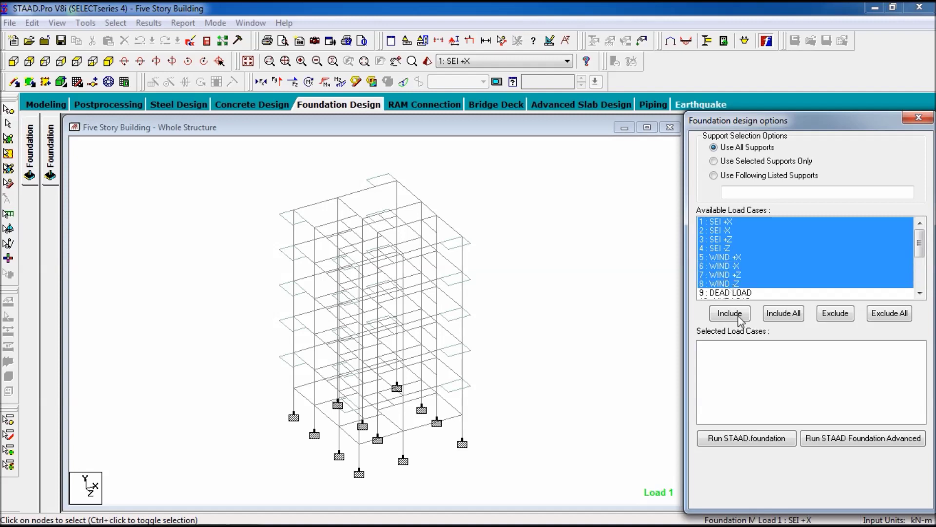
pyautogui.keyDown('ctrl'); pyautogui.click(748, 295); pyautogui.keyUp('ctrl')
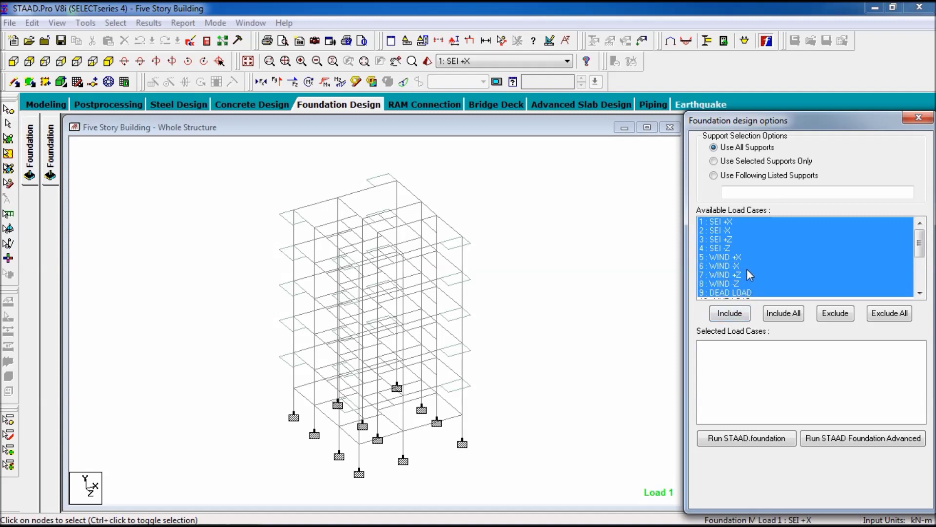
pyautogui.scroll(-1, 749, 278)
pyautogui.keyDown('ctrl'); pyautogui.click(748, 274); pyautogui.keyUp('ctrl')
pyautogui.scroll(-2, 749, 266)
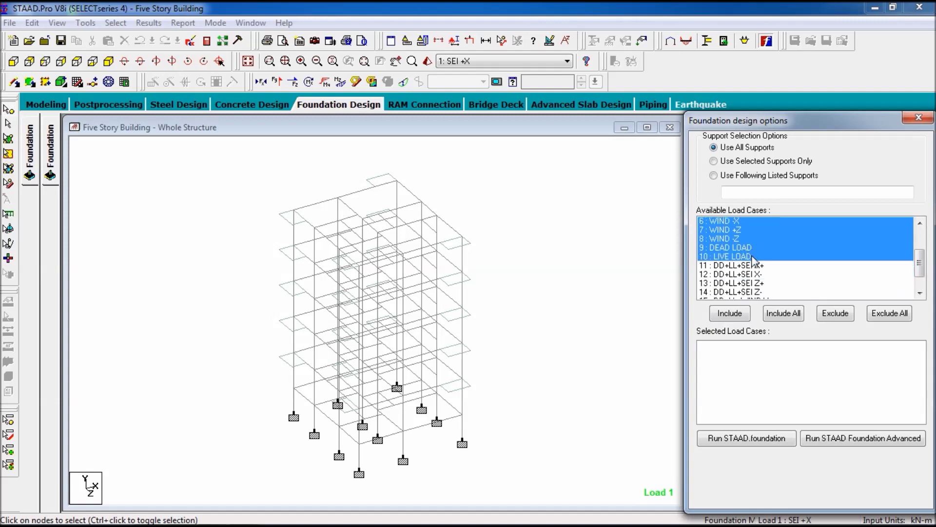
pyautogui.scroll(3, 748, 266)
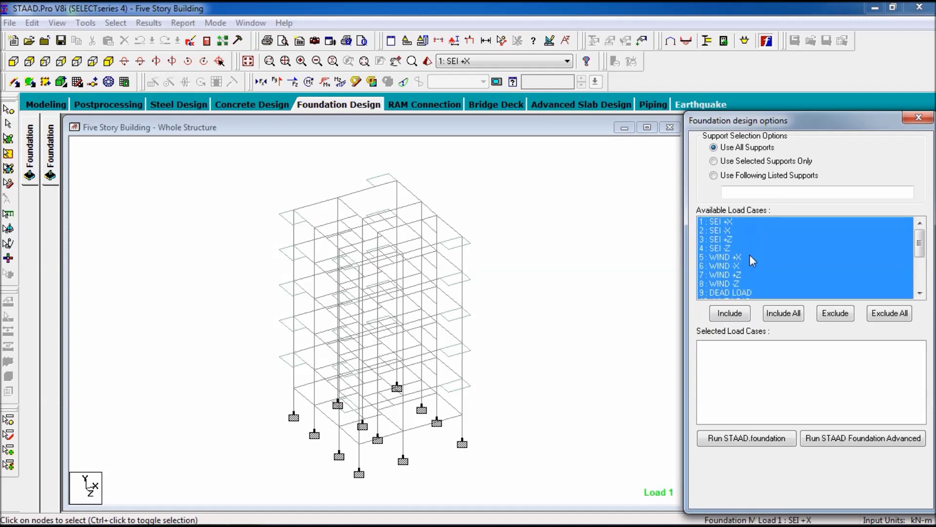
pyautogui.click(726, 315)
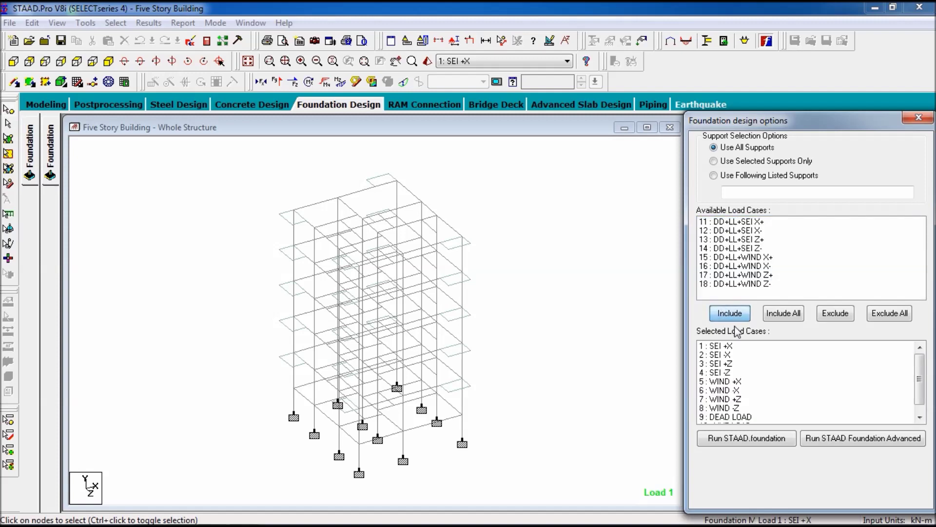
pyautogui.click(863, 438)
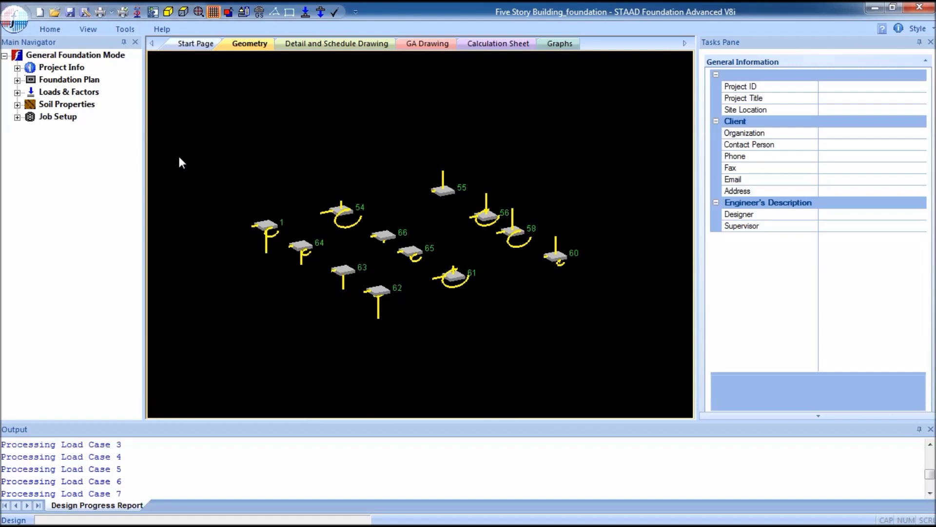
# - Look through the project information, including the review history, modeling view options and scale setup
pyautogui.click(17, 69)
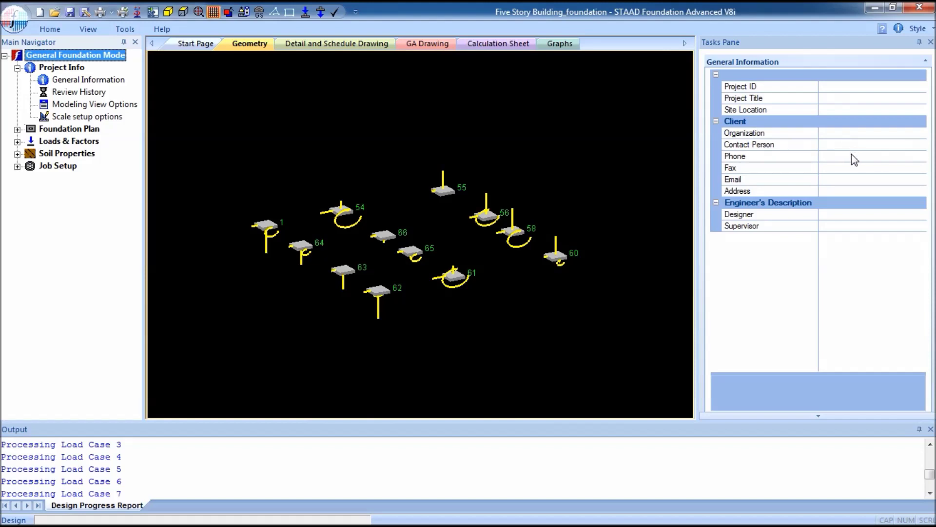
pyautogui.click(91, 92)
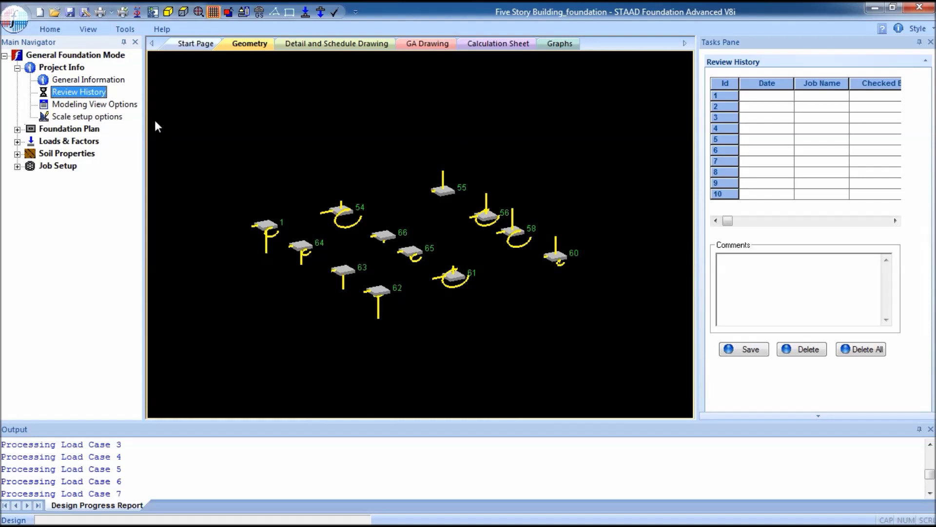
pyautogui.click(131, 104)
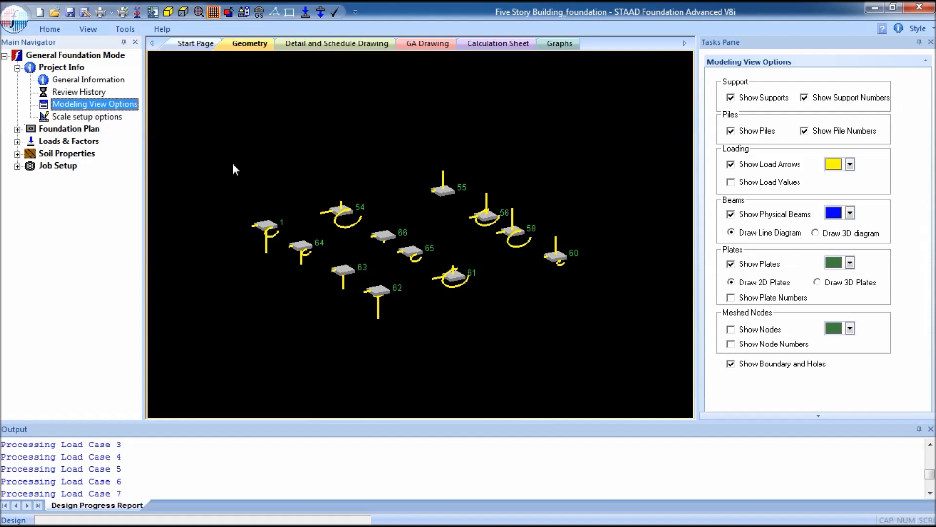
pyautogui.click(111, 121)
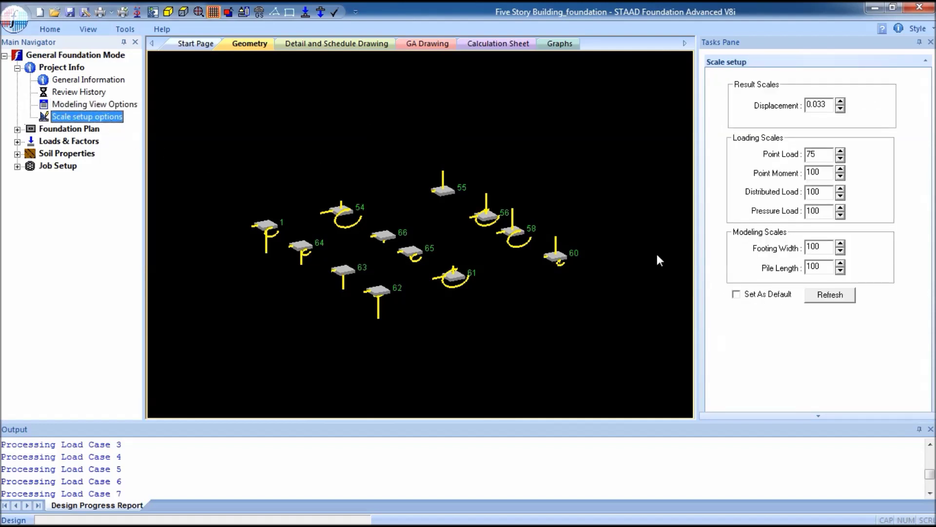
pyautogui.click(490, 271)
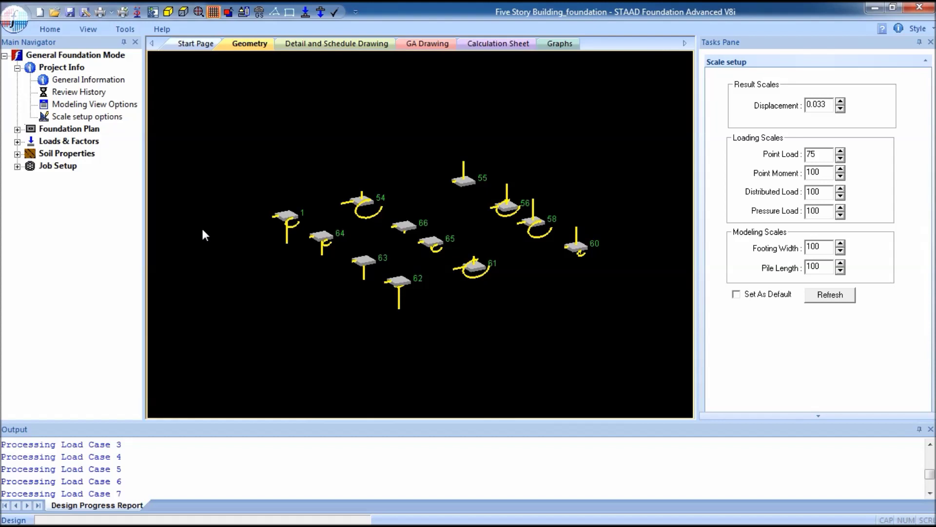
# - Generate the service load combinations from the INDIAN load combination table, starting at combination number 101
pyautogui.click(18, 141)
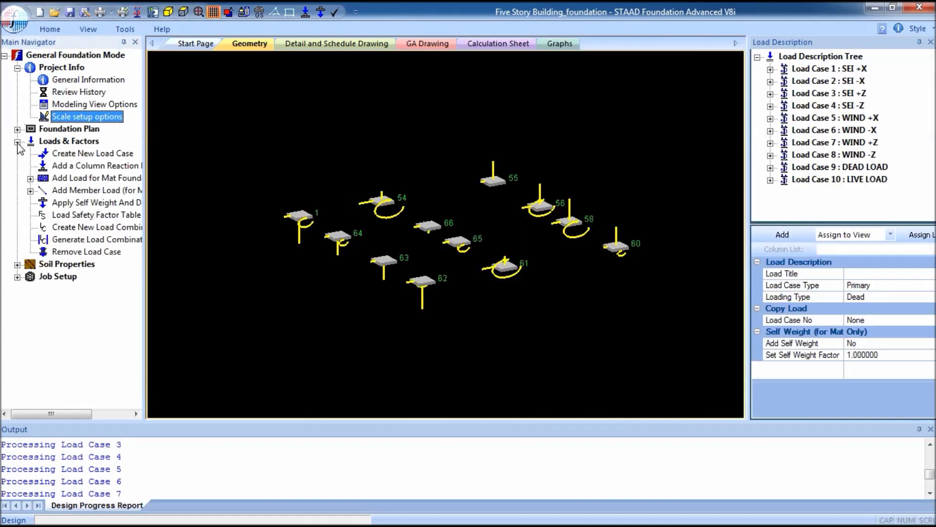
pyautogui.click(119, 242)
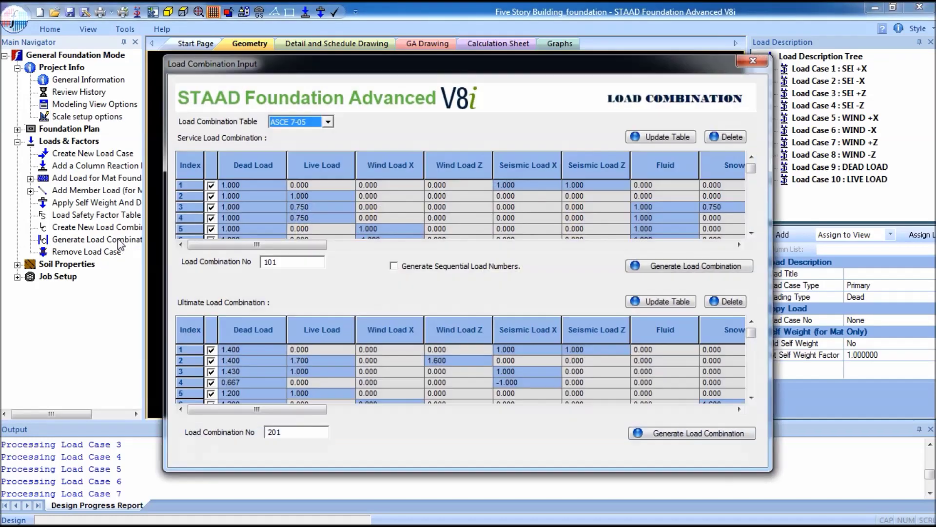
pyautogui.click(302, 122)
pyautogui.click(301, 160)
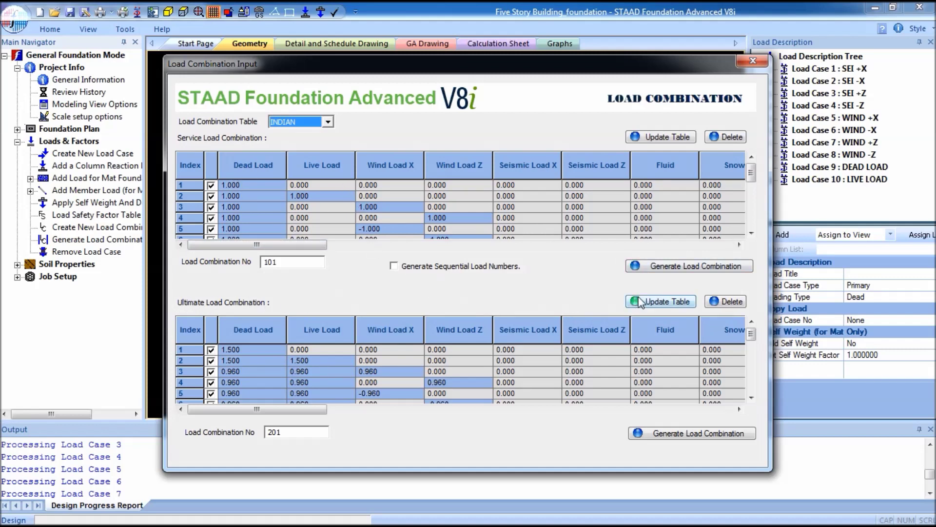
pyautogui.click(663, 269)
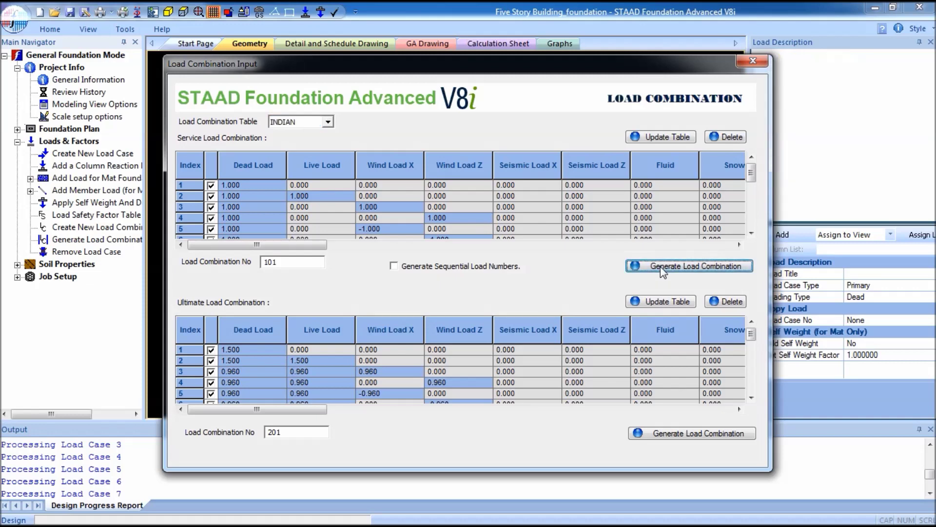
pyautogui.click(569, 301)
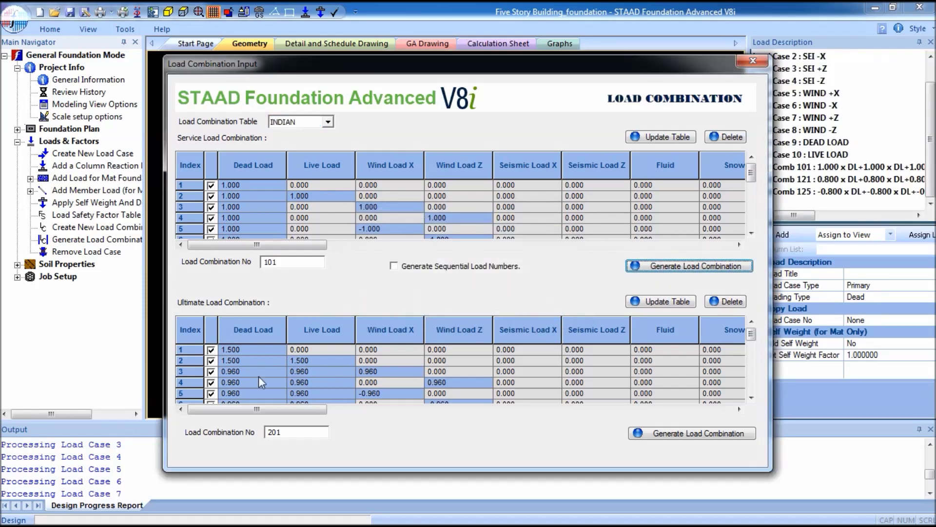
# - Generate the ultimate load combinations from the INDIAN table, starting at combination number 201, and close the load combination input
pyautogui.click(675, 437)
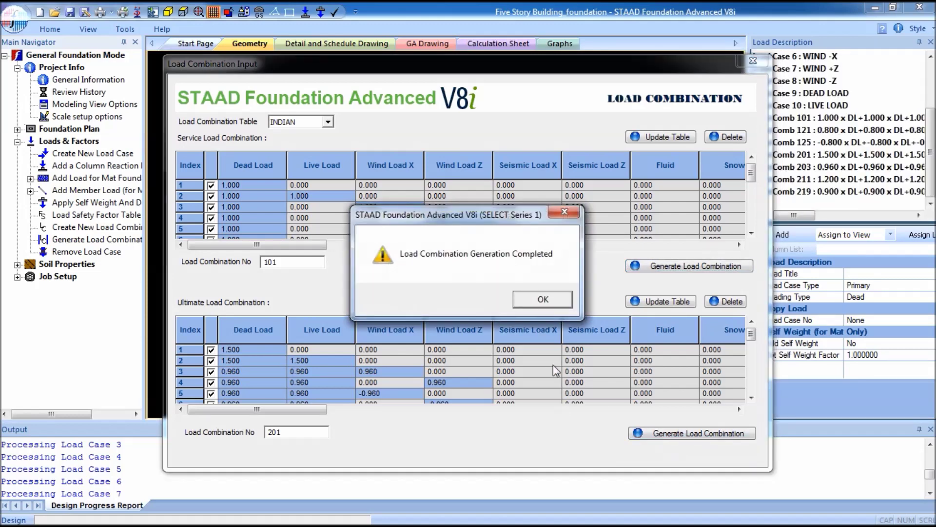
pyautogui.click(548, 306)
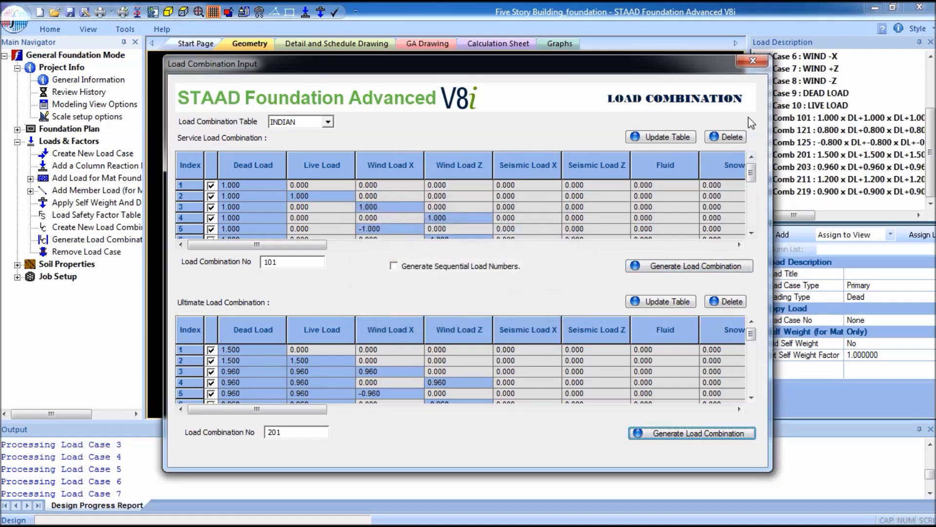
pyautogui.click(752, 61)
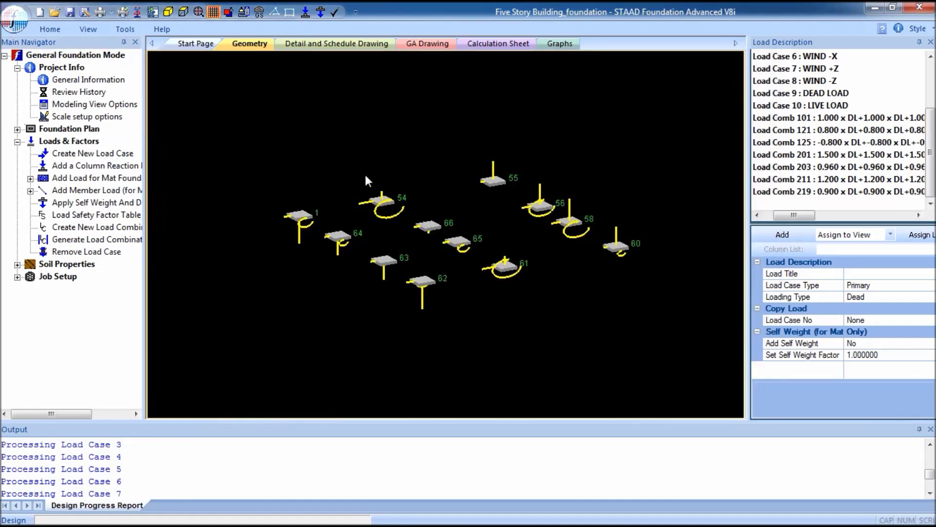
# - Set up a new job named "Isolated Sloped Footing" of type Isolated, with Indian design code and assignment to all supports
pyautogui.moveTo(341, 152); pyautogui.dragTo(308, 147, button='middle')
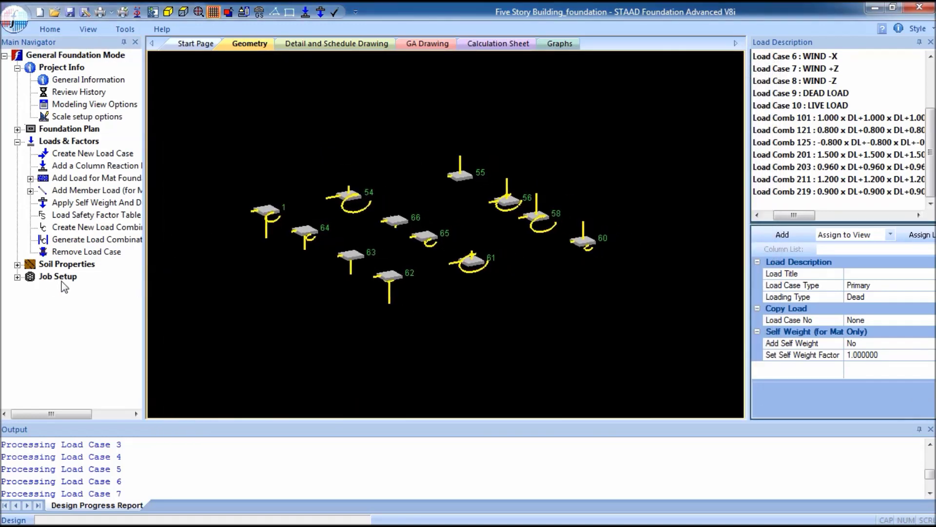
pyautogui.click(17, 277)
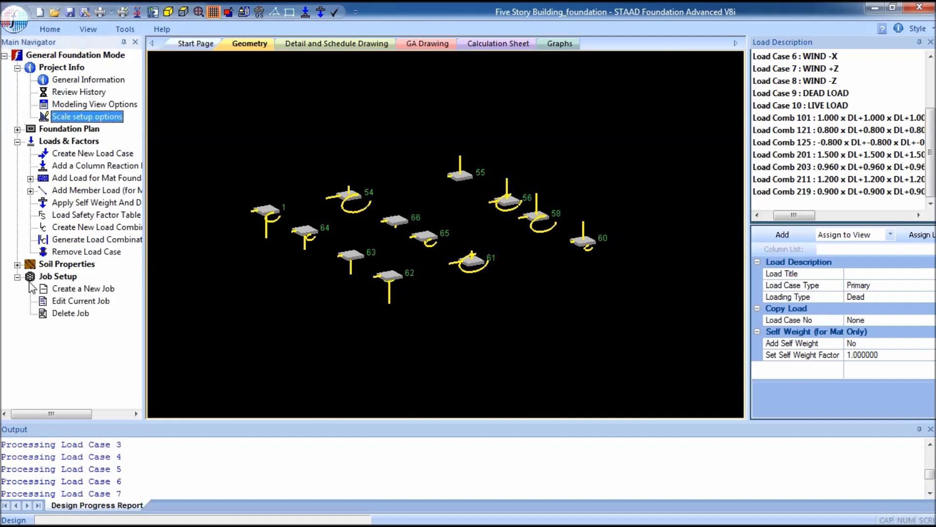
pyautogui.click(83, 288)
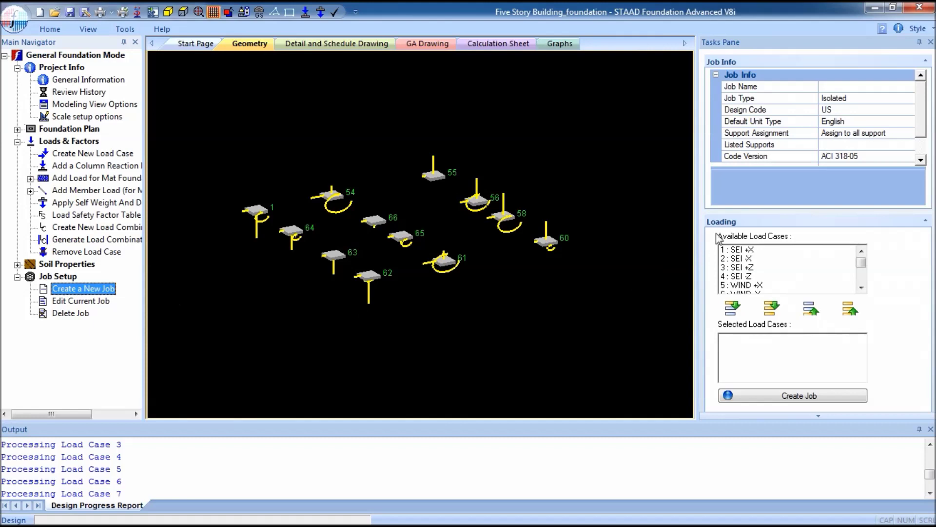
pyautogui.click(835, 90)
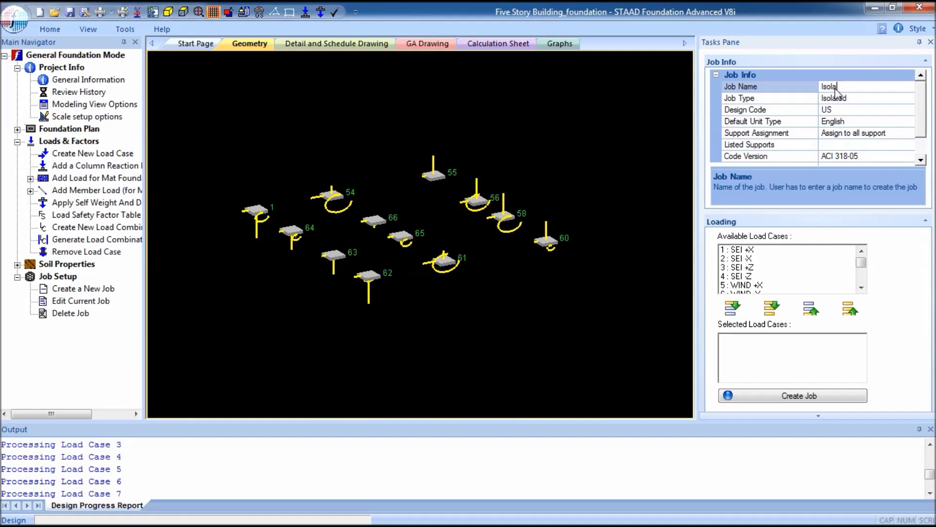
pyautogui.write('Sloped Footing')
pyautogui.click(890, 101)
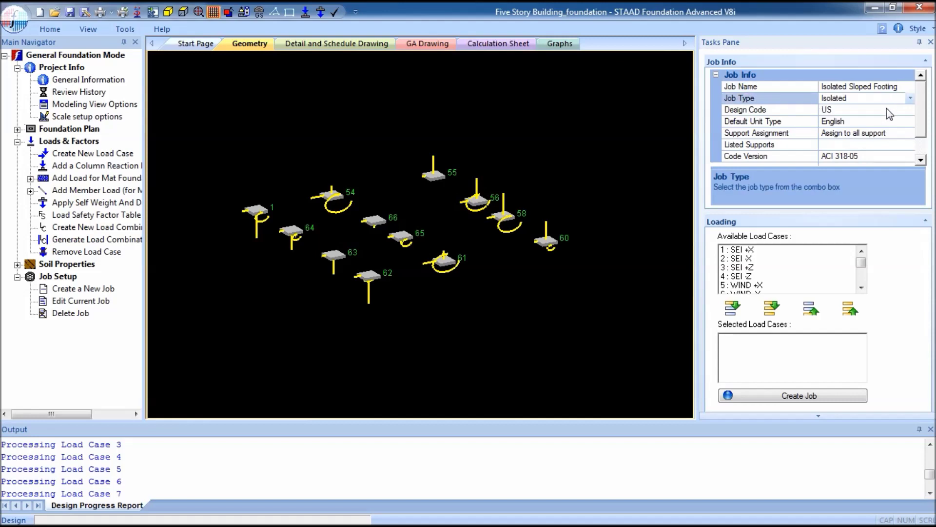
pyautogui.click(889, 110)
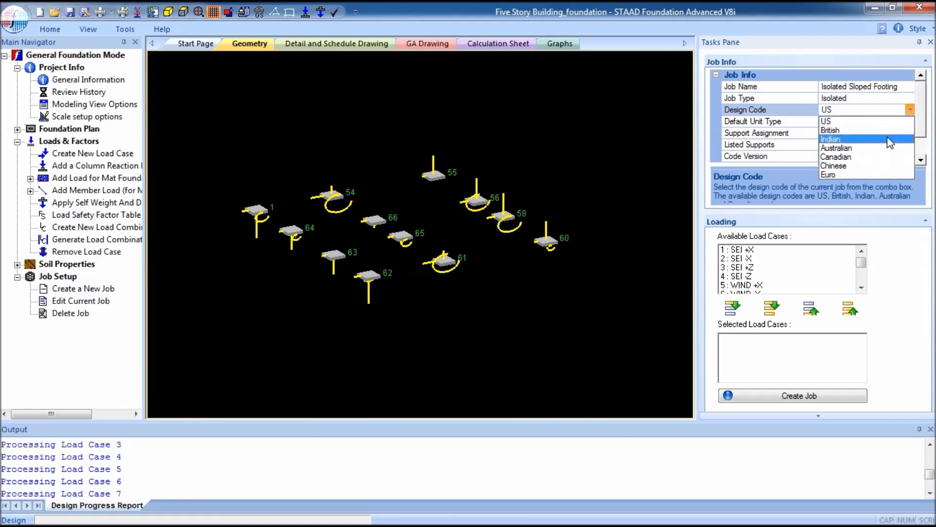
pyautogui.click(890, 140)
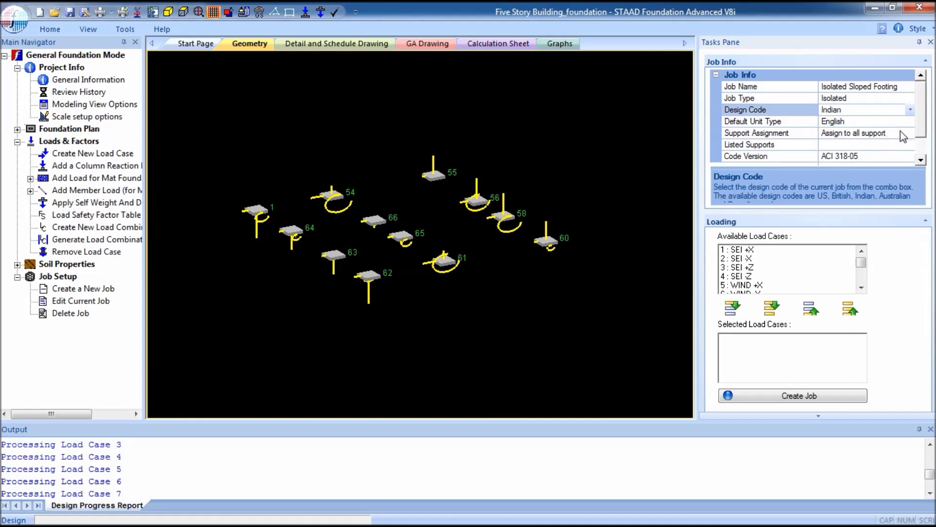
pyautogui.click(900, 132)
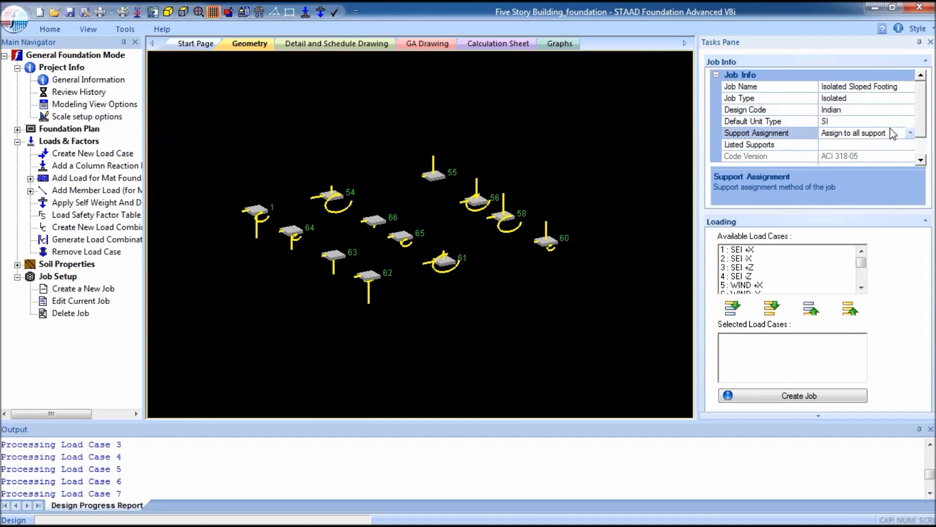
# - Add load combinations 101, 121, 125, 201, 203, 211 and 219 to the job's selected load cases and create the job
pyautogui.click(861, 288)
pyautogui.click(861, 288)
pyautogui.click(861, 288)
pyautogui.scroll(-1, 782, 273)
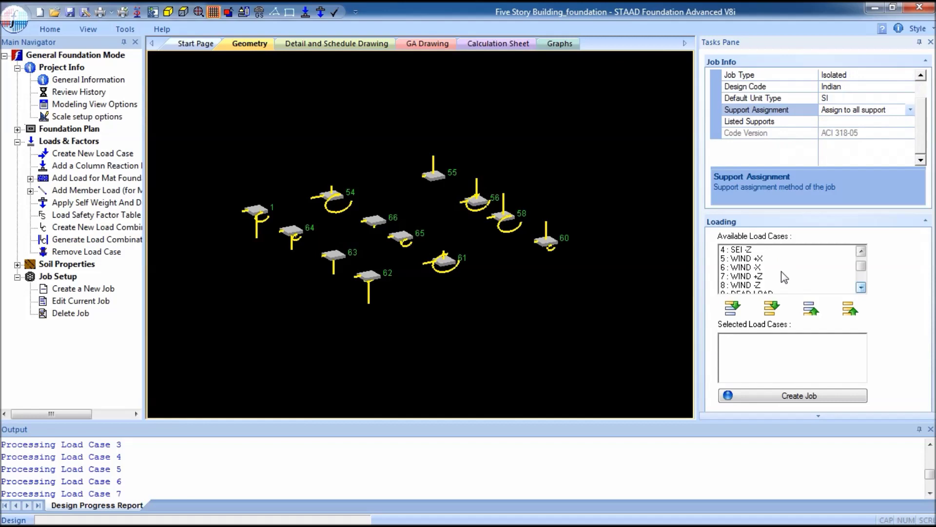
pyautogui.scroll(1, 811, 265)
pyautogui.click(861, 288)
pyautogui.scroll(-1, 820, 283)
pyautogui.click(814, 277)
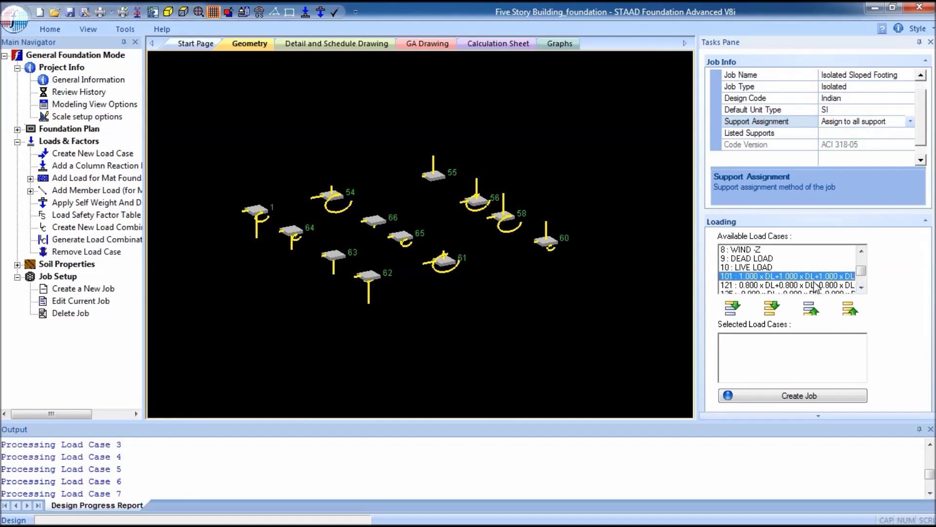
pyautogui.keyDown('shift'); pyautogui.click(817, 285); pyautogui.keyUp('shift')
pyautogui.keyDown('shift'); pyautogui.click(825, 291); pyautogui.keyUp('shift')
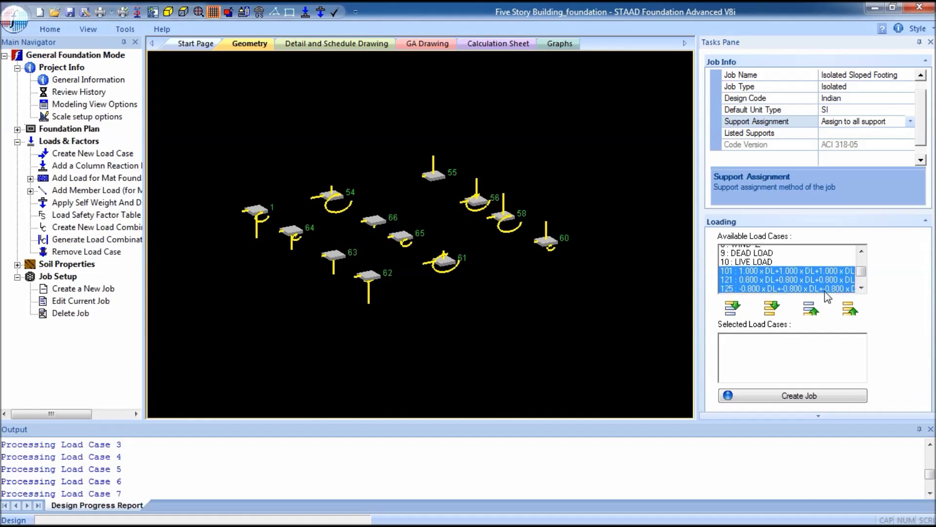
pyautogui.scroll(-1, 827, 293)
pyautogui.keyDown('shift'); pyautogui.click(813, 269); pyautogui.keyUp('shift')
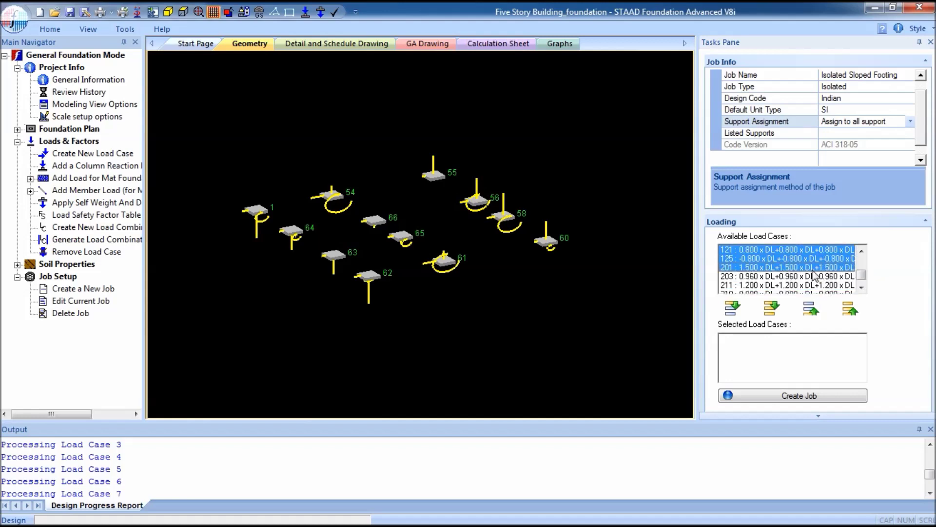
pyautogui.keyDown('shift'); pyautogui.click(815, 277); pyautogui.keyUp('shift')
pyautogui.keyDown('shift'); pyautogui.click(824, 286); pyautogui.keyUp('shift')
pyautogui.keyDown('shift'); pyautogui.click(829, 292); pyautogui.keyUp('shift')
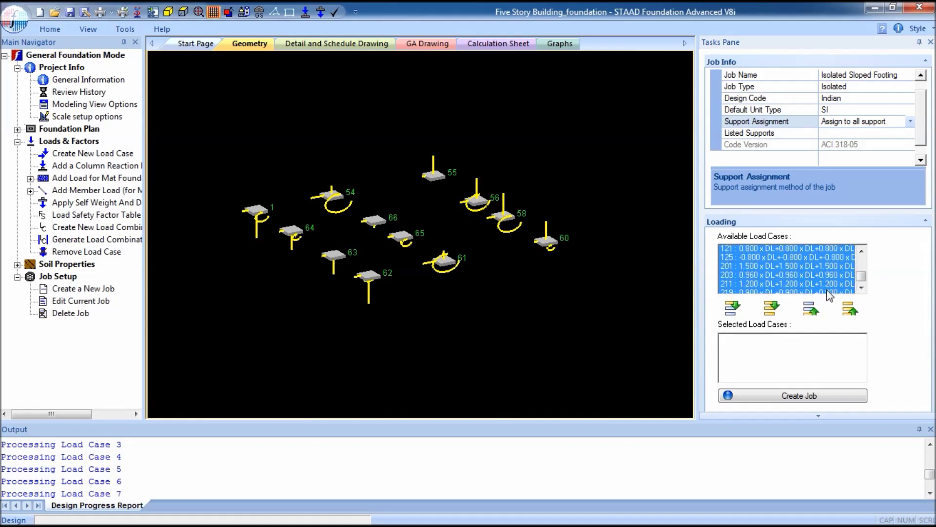
pyautogui.scroll(2, 824, 272)
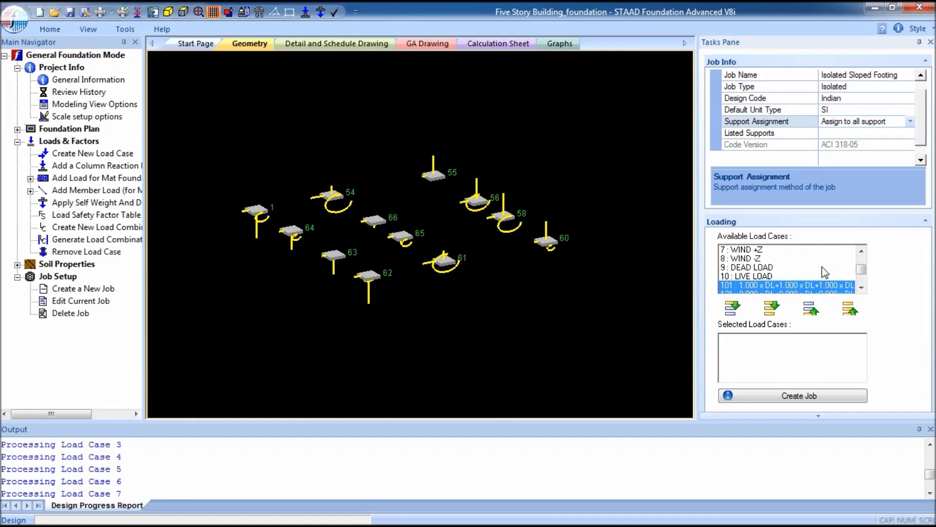
pyautogui.click(733, 308)
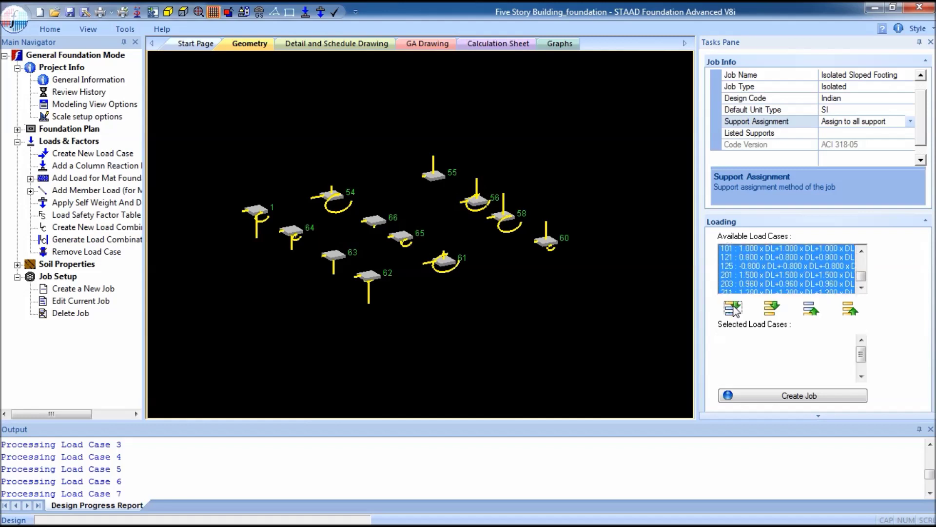
pyautogui.click(803, 396)
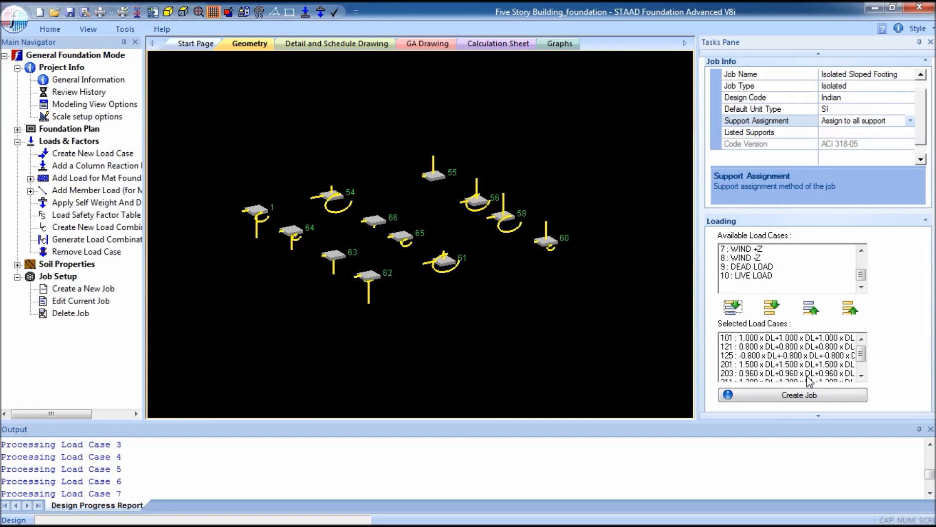
pyautogui.click(812, 397)
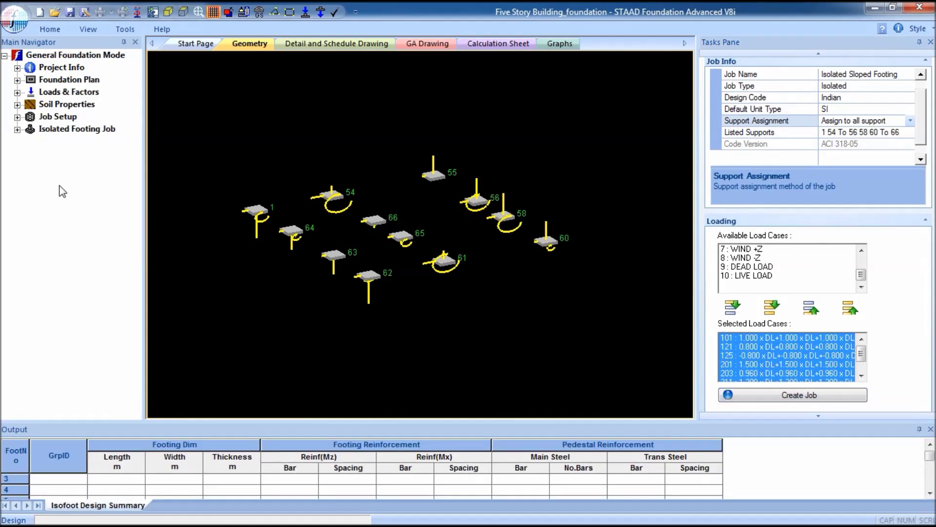
# - In the isolated footing job's concrete and reinforcement parameters, set maximum bar spacing to 250 mm and concrete strength to 20 N/mm2
pyautogui.click(17, 130)
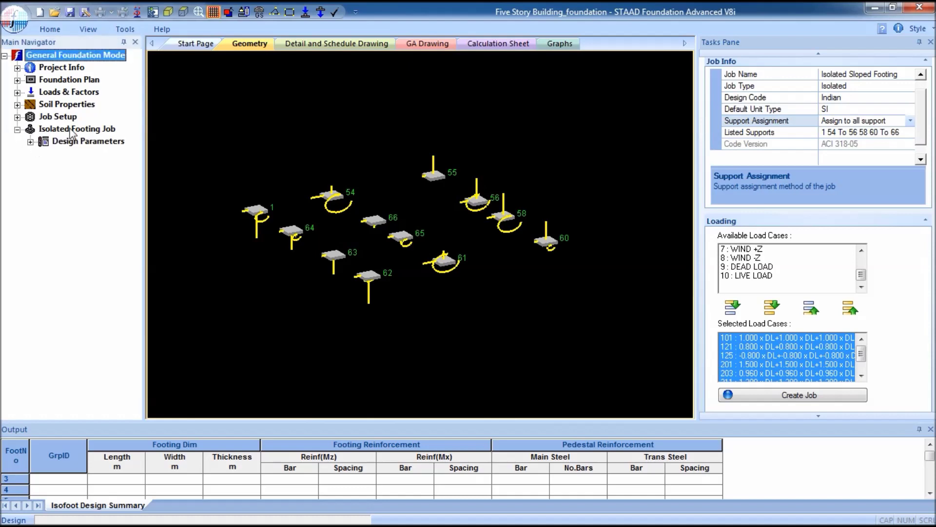
pyautogui.click(30, 142)
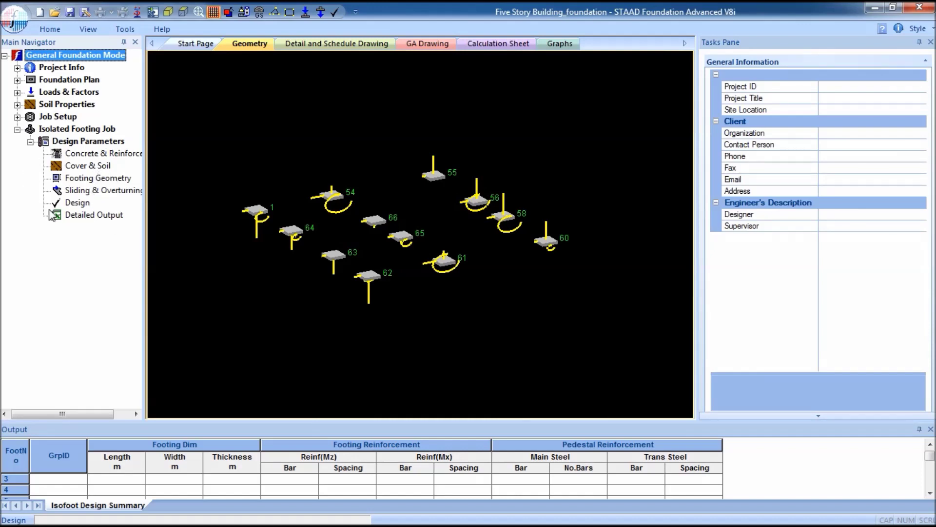
pyautogui.click(100, 156)
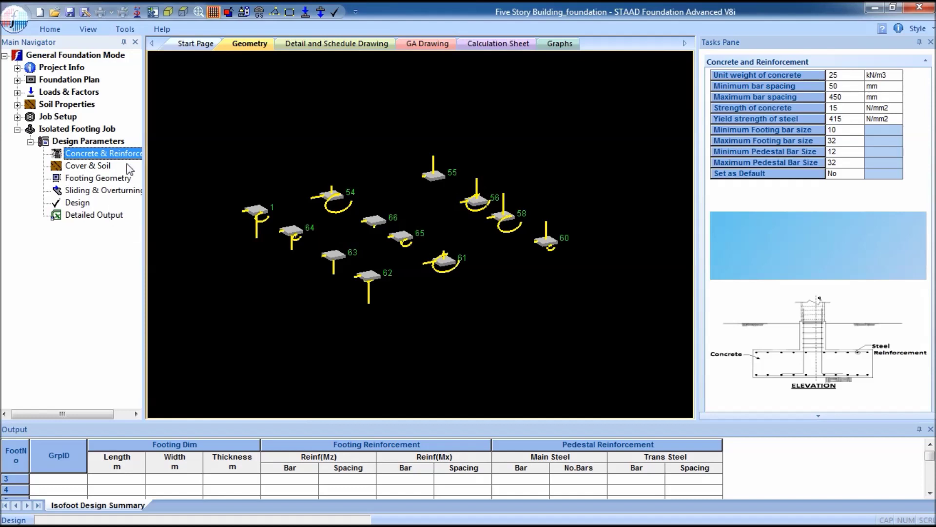
pyautogui.click(839, 97)
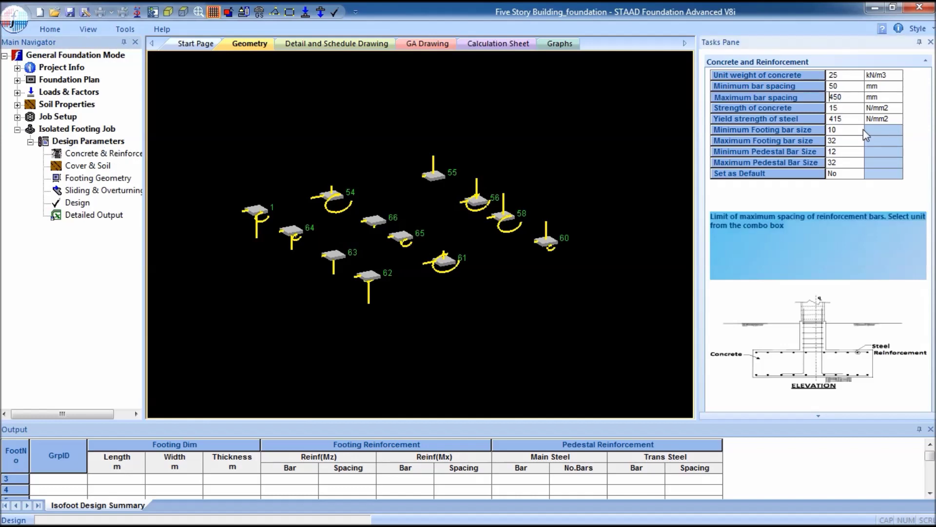
pyautogui.press('BackSpace')
pyautogui.press('BackSpace')
pyautogui.press('BackSpace')
pyautogui.write('250')
pyautogui.press('Tab')
pyautogui.click(834, 108)
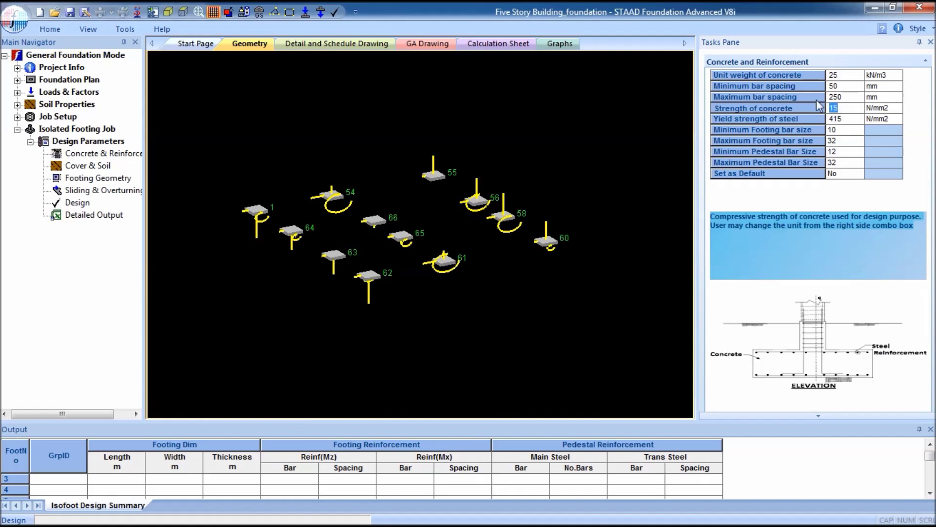
pyautogui.press('Tab')
# - Set the minimum footing bar size to 12 and the maximum footing bar size to 25
pyautogui.click(849, 129)
pyautogui.click(844, 175)
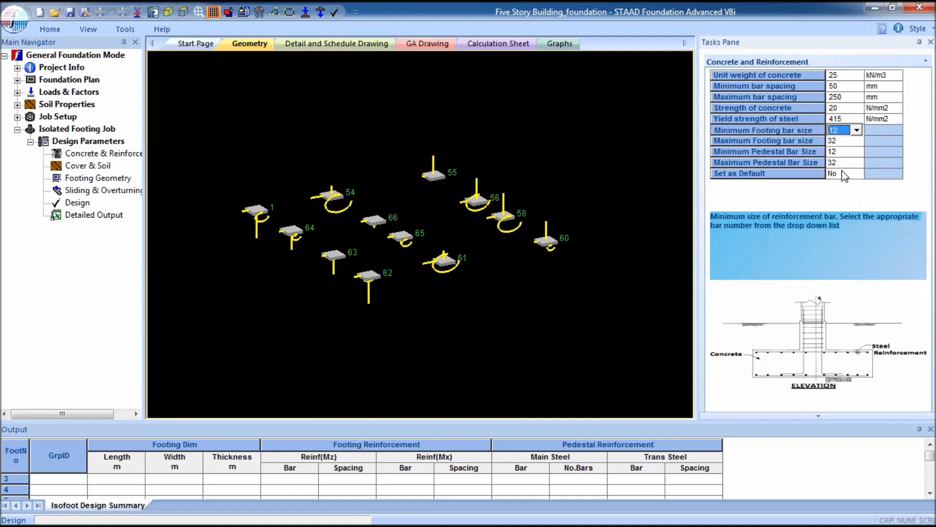
pyautogui.click(843, 141)
pyautogui.click(857, 141)
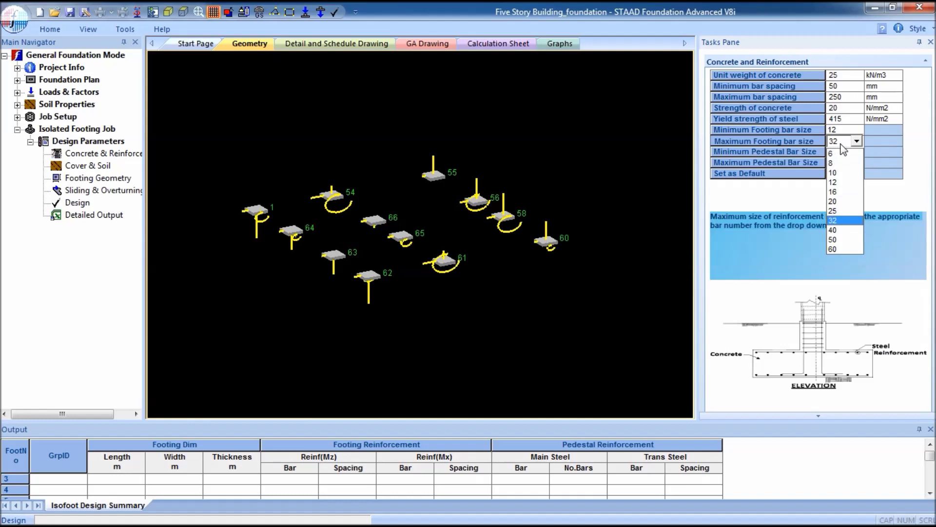
pyautogui.click(854, 211)
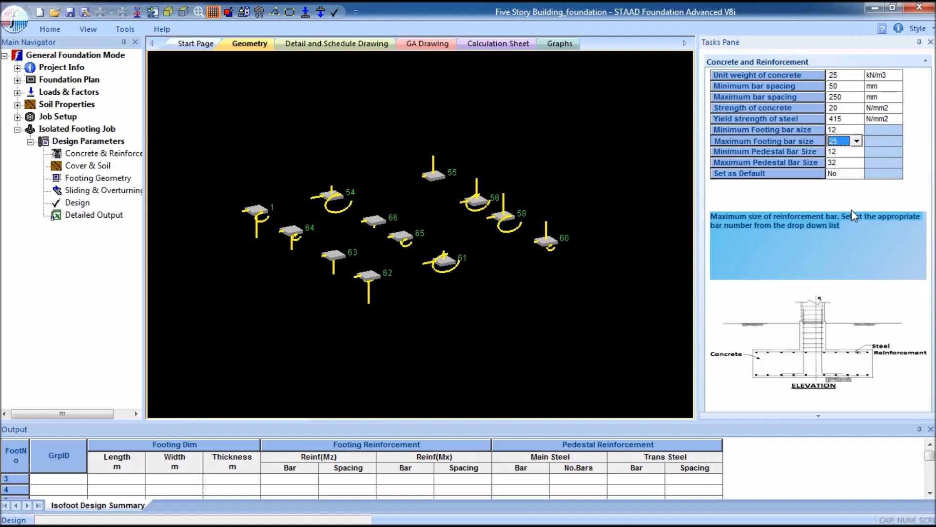
# - Set the maximum pedestal bar size to 25 and choose No for saving these concrete and reinforcement values as default
pyautogui.click(846, 163)
pyautogui.click(857, 163)
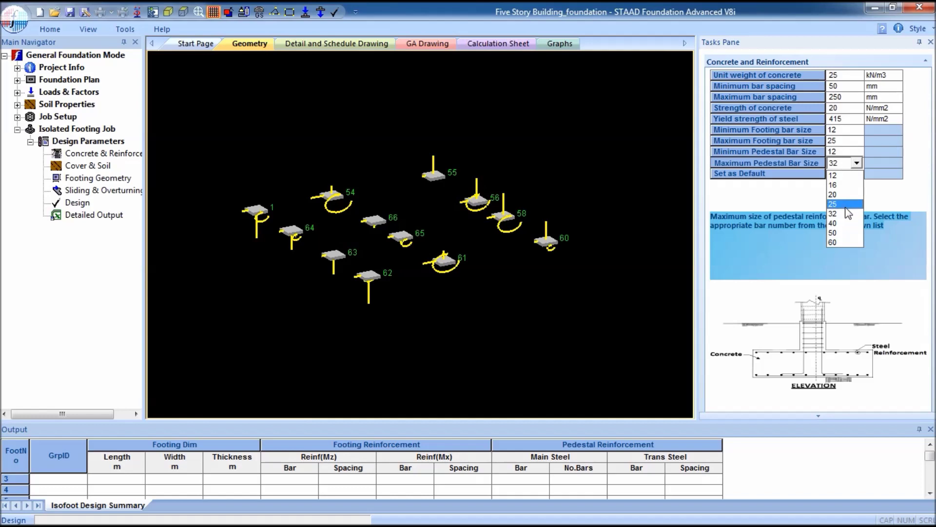
pyautogui.click(845, 205)
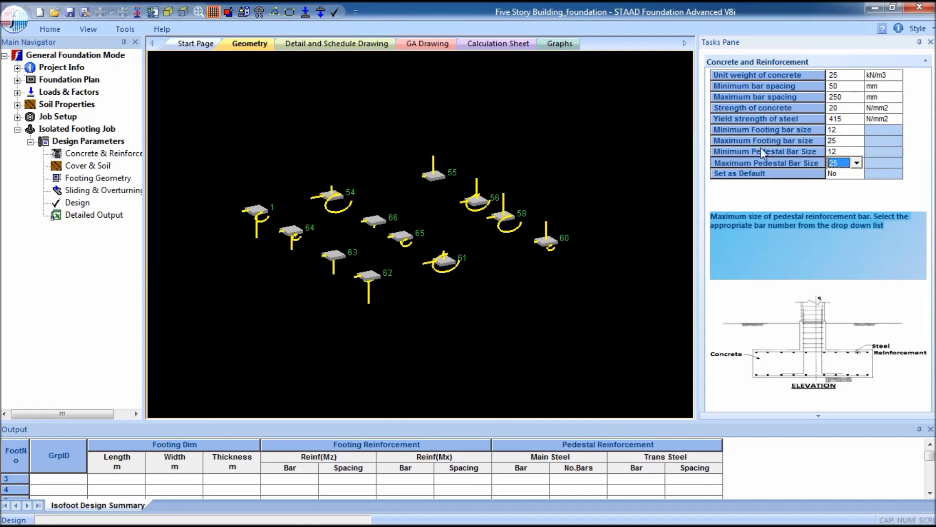
pyautogui.click(846, 174)
pyautogui.click(857, 173)
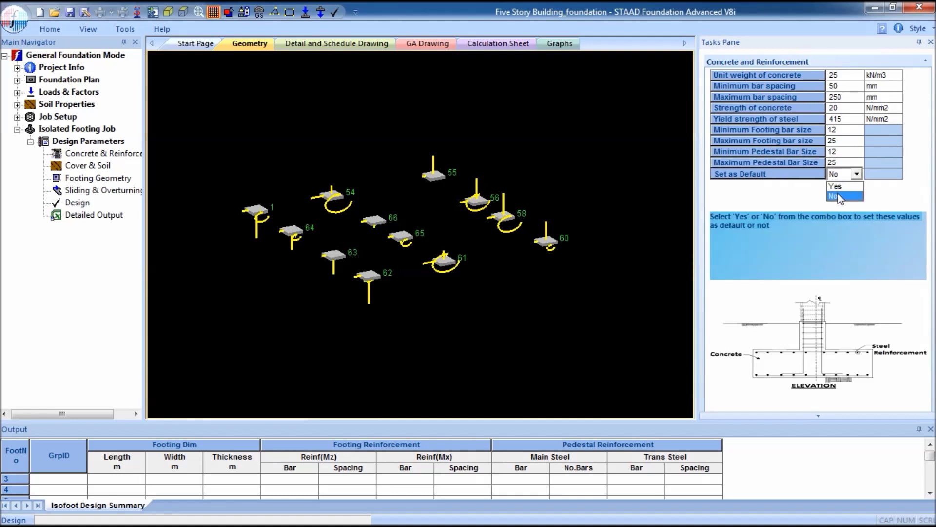
pyautogui.click(842, 196)
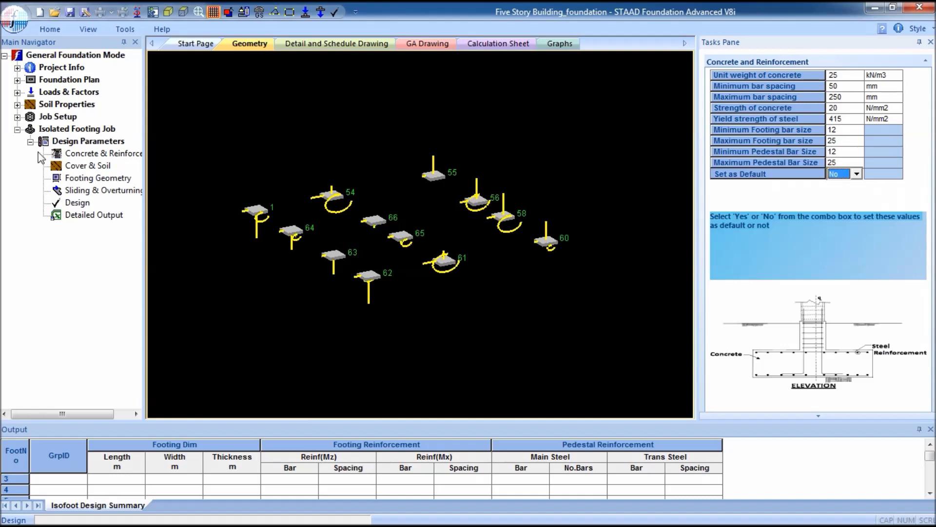
# - Set the soil type to Drained Condition in the footing job's cover and soil parameters
pyautogui.click(105, 166)
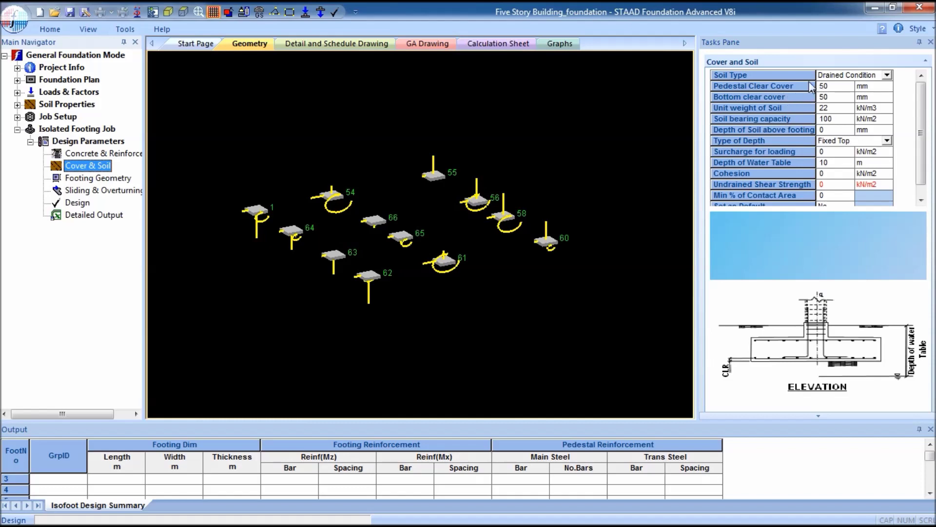
pyautogui.click(867, 76)
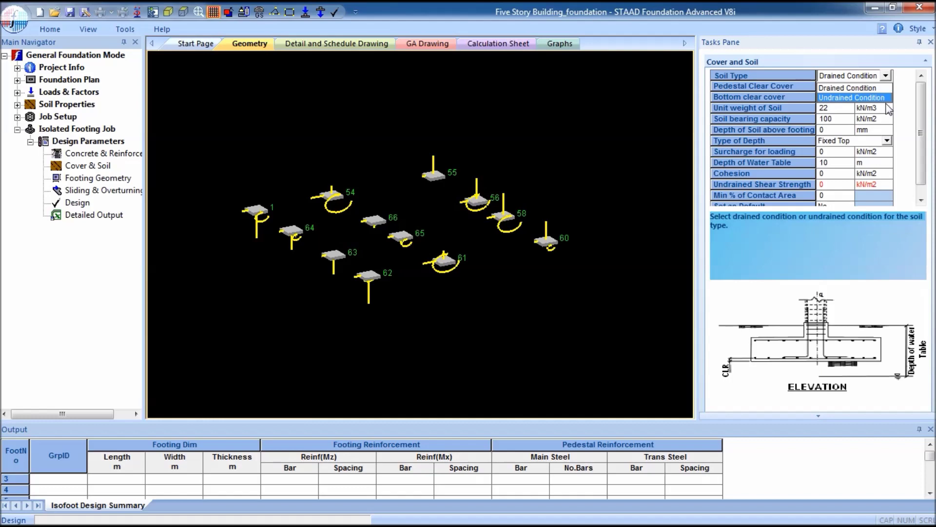
pyautogui.click(863, 89)
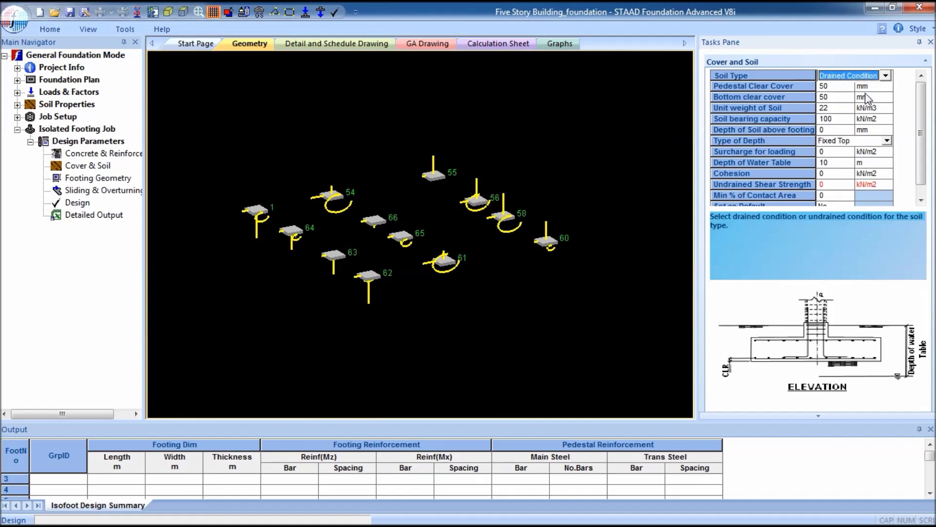
# - Set the unit weight of soil to 18 kN/m3 in the footing job's cover and soil parameters
pyautogui.click(830, 87)
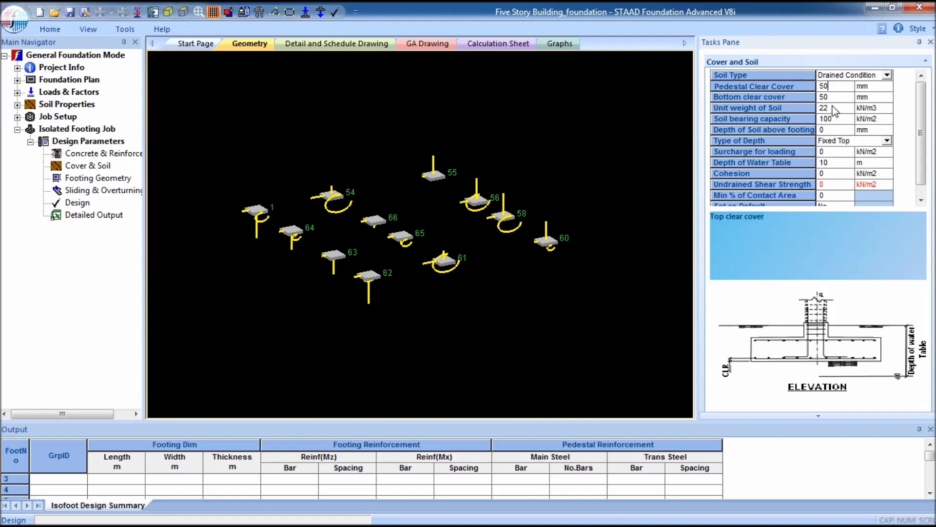
pyautogui.click(832, 109)
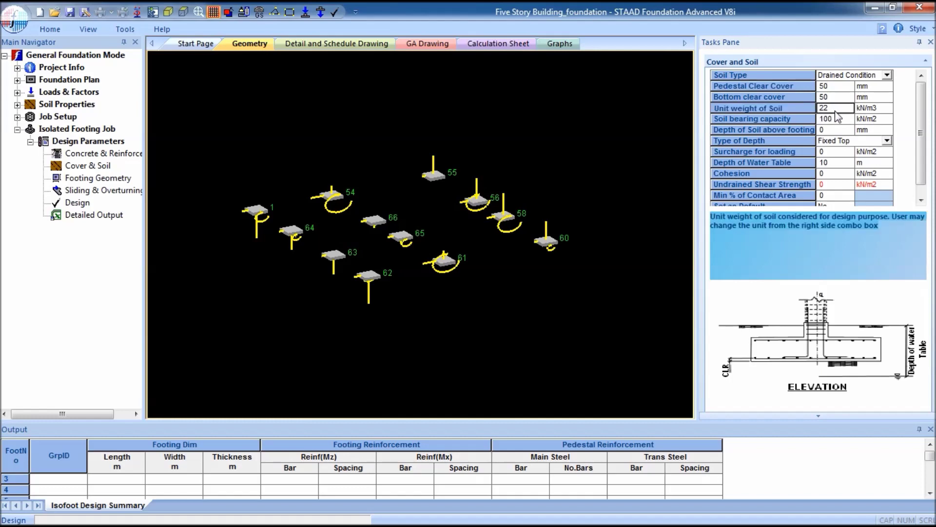
pyautogui.click(830, 111)
pyautogui.moveTo(831, 110); pyautogui.dragTo(815, 120)
pyautogui.write('18')
pyautogui.press('Tab')
# - Set the depth of soil above the footing to 1500 mm with depth type Fixed Top, and decline the auto save
pyautogui.click(844, 130)
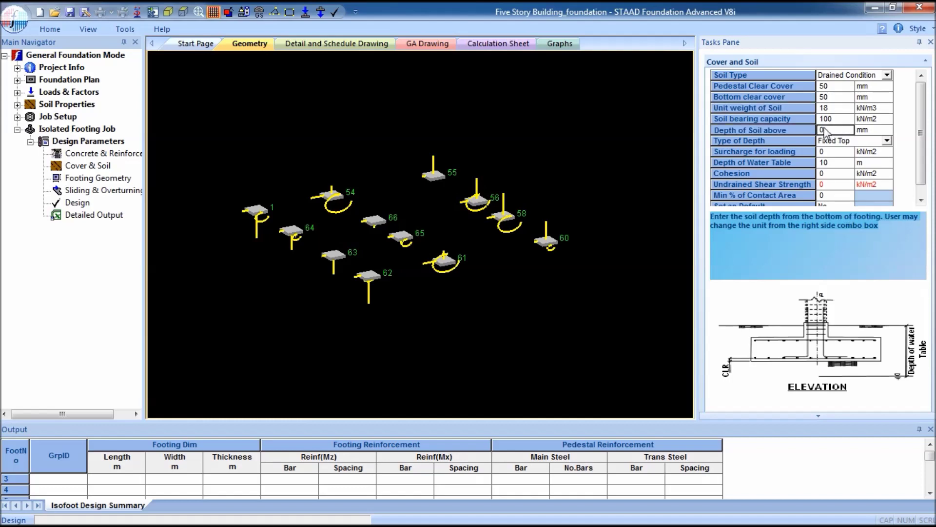
pyautogui.moveTo(827, 132); pyautogui.dragTo(808, 132)
pyautogui.write('1500')
pyautogui.press('Tab')
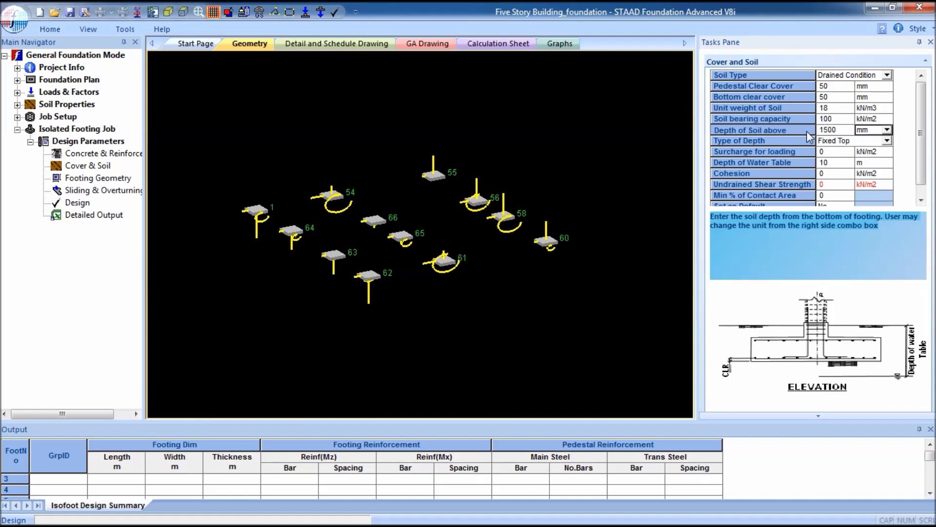
pyautogui.click(863, 140)
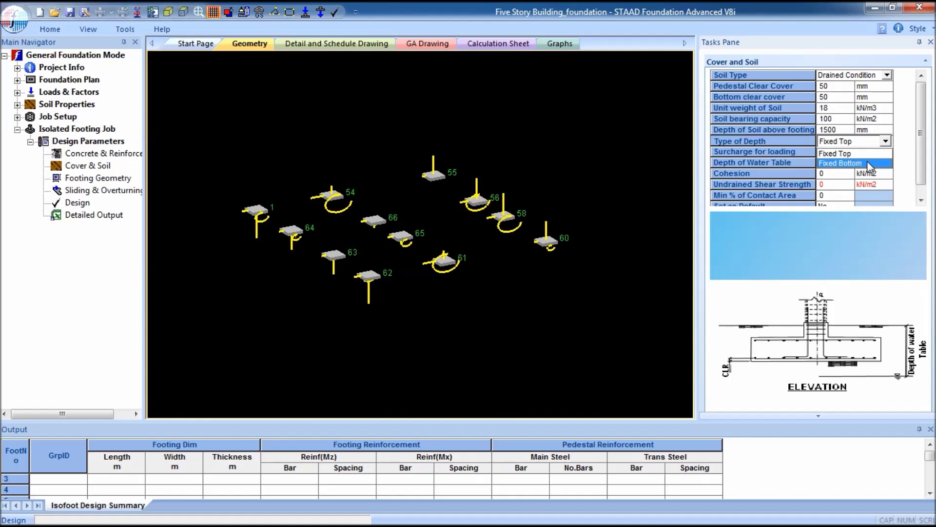
pyautogui.click(848, 153)
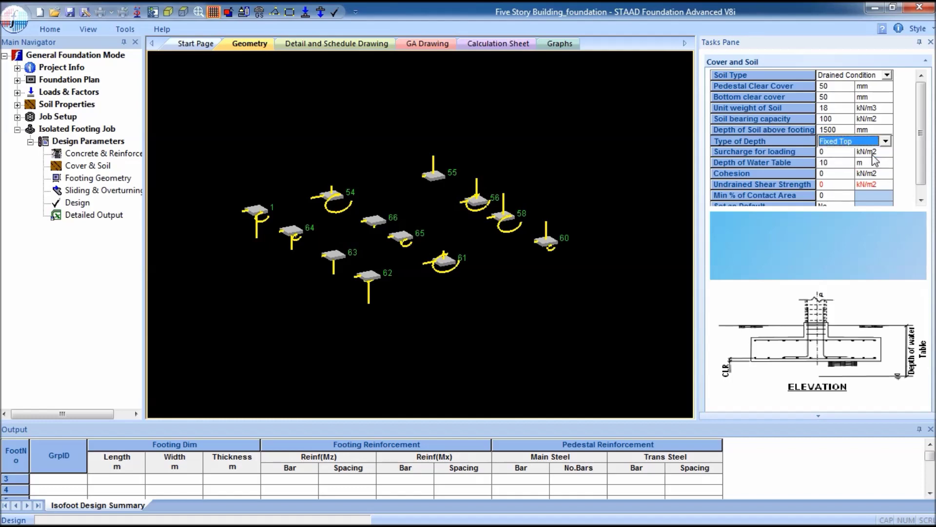
pyautogui.click(836, 174)
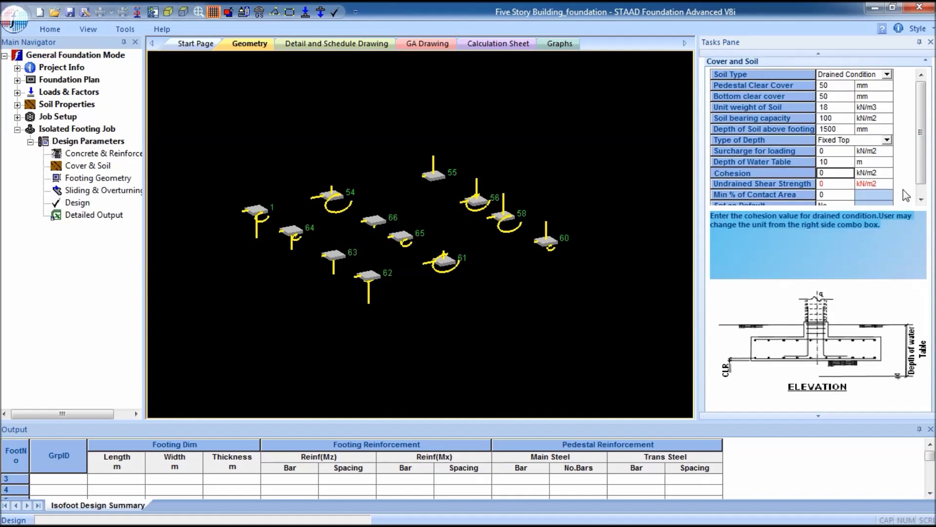
pyautogui.click(921, 191)
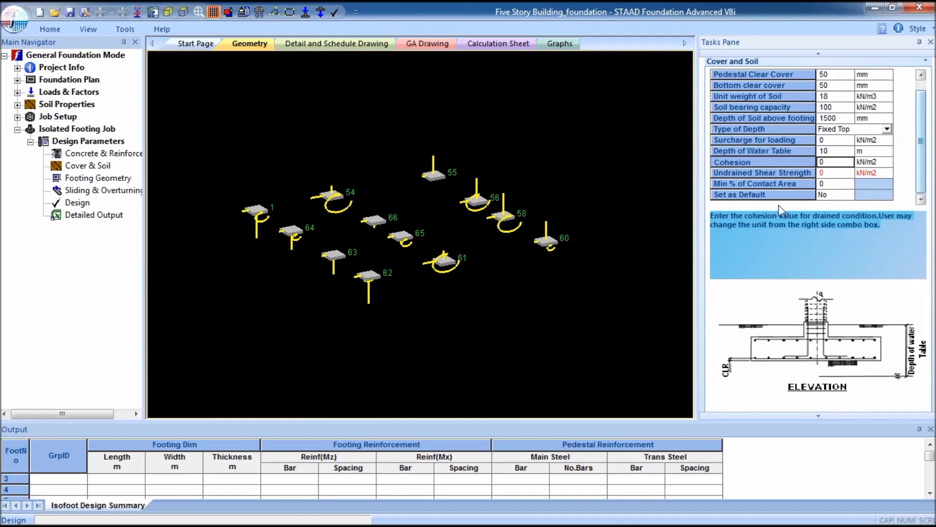
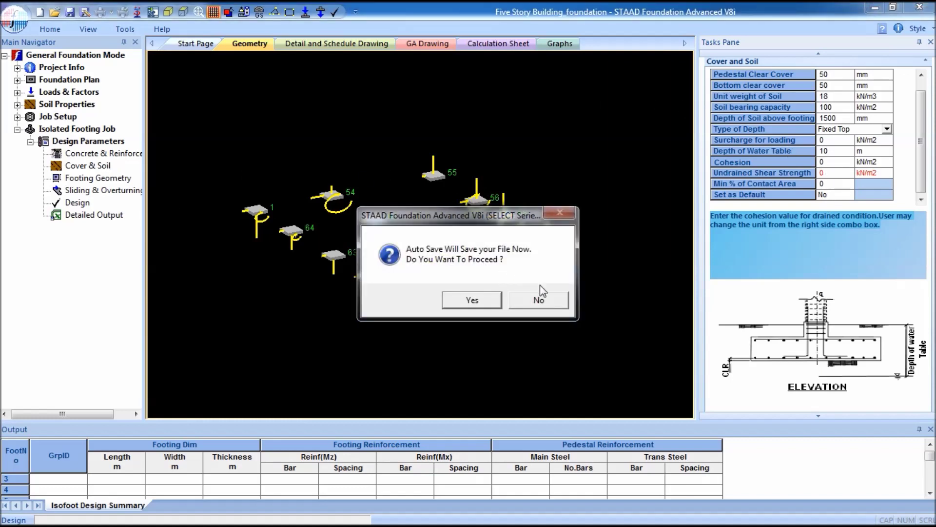
pyautogui.click(538, 298)
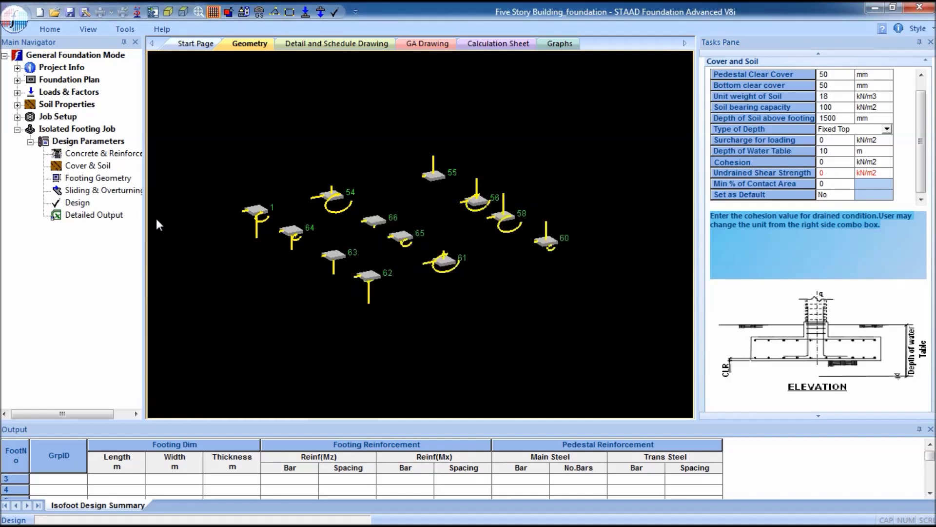
# - Set the footing type to Sloped in the isolated footing job's geometry parameters
pyautogui.click(111, 182)
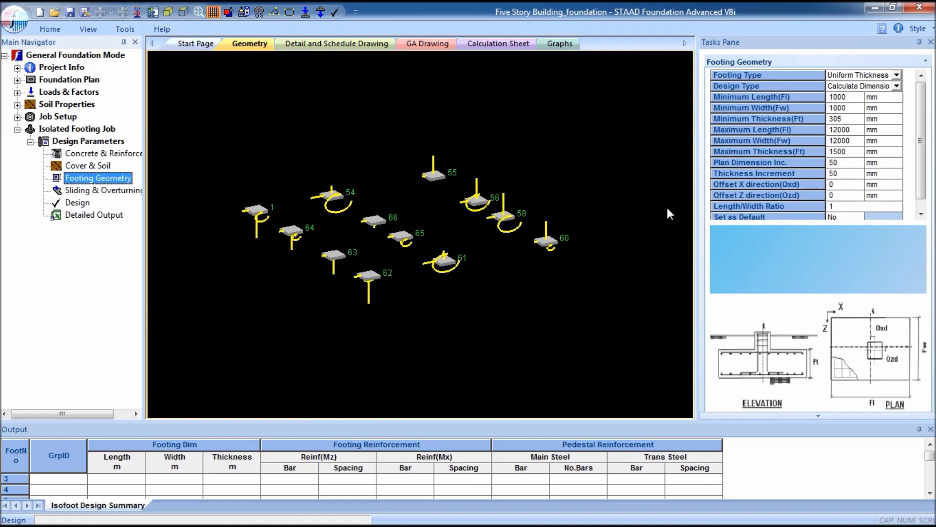
pyautogui.click(896, 76)
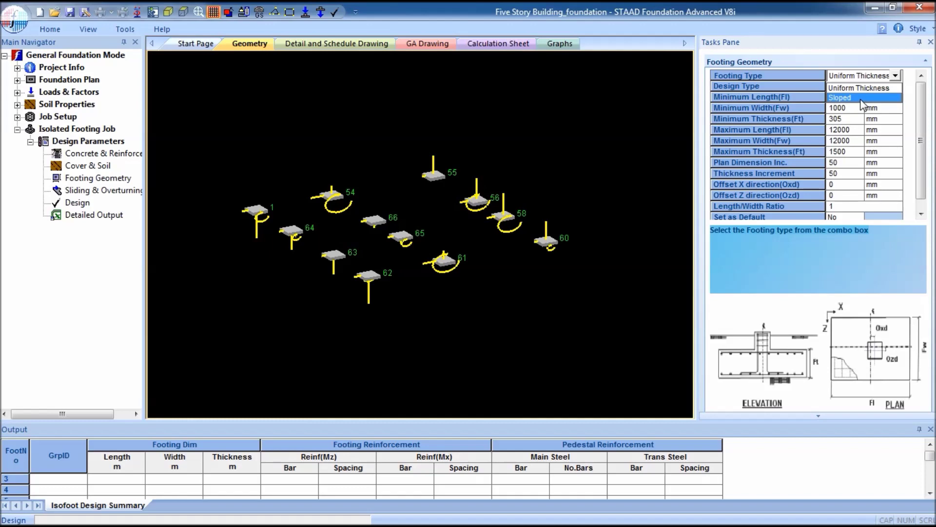
pyautogui.click(862, 98)
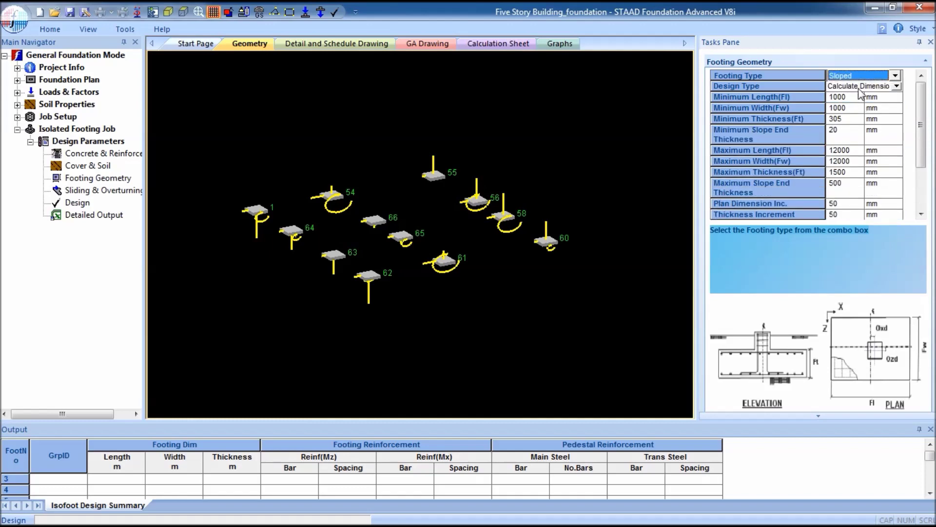
# - Try the Set Dimension, Fixed Width, Fixed Length and Fixed Offset design types, and return the design type to Calculate Dimension
pyautogui.click(860, 88)
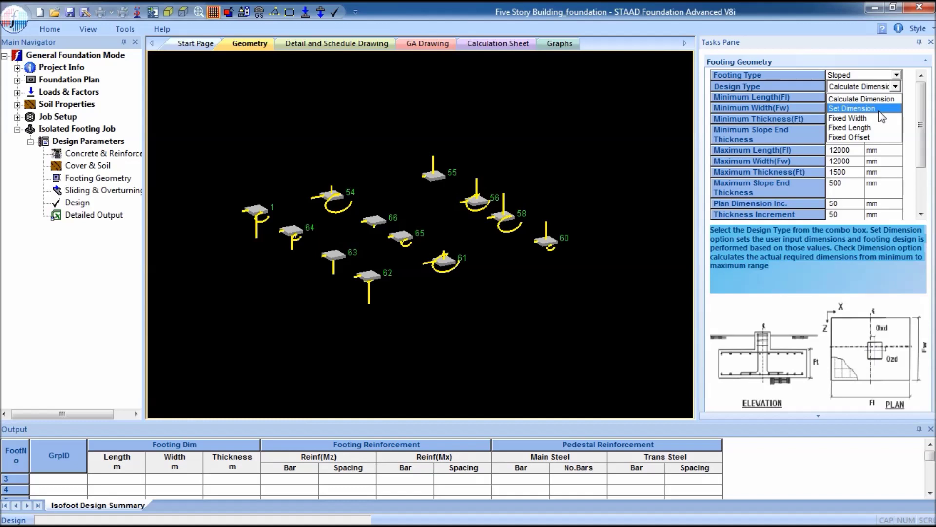
pyautogui.click(880, 110)
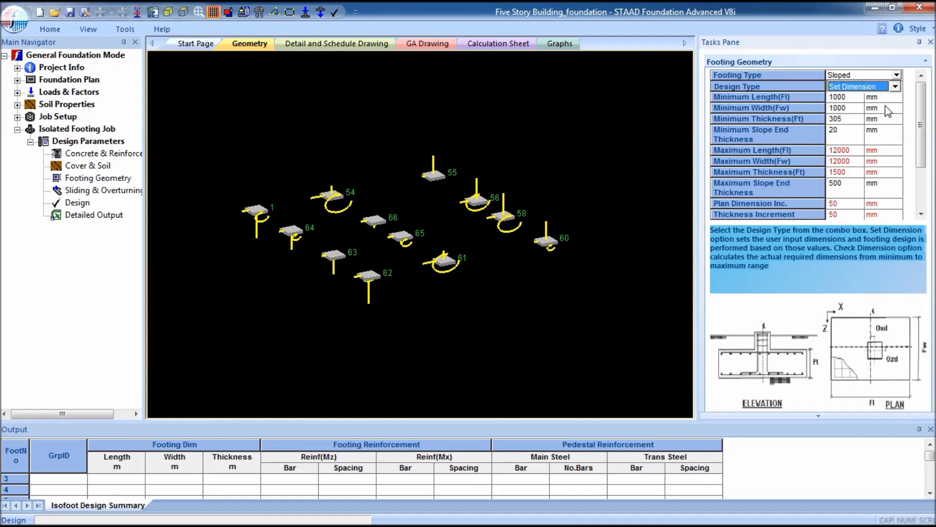
pyautogui.click(895, 87)
pyautogui.press('Escape')
pyautogui.click(860, 91)
pyautogui.click(863, 125)
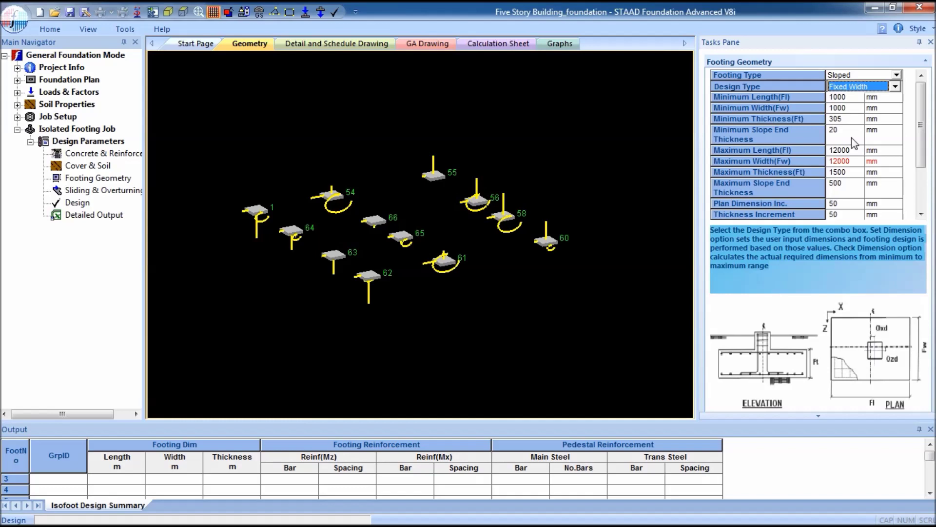
pyautogui.click(892, 90)
pyautogui.click(877, 127)
pyautogui.click(885, 90)
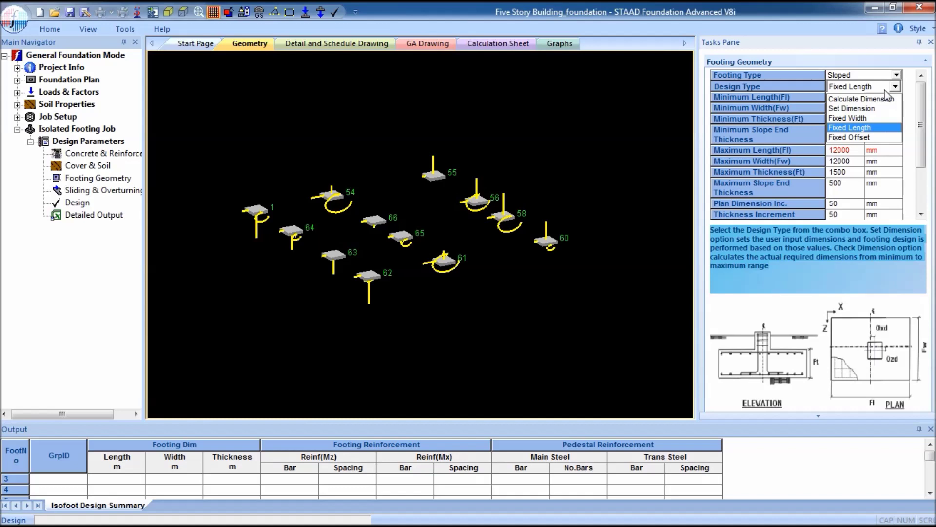
pyautogui.click(883, 138)
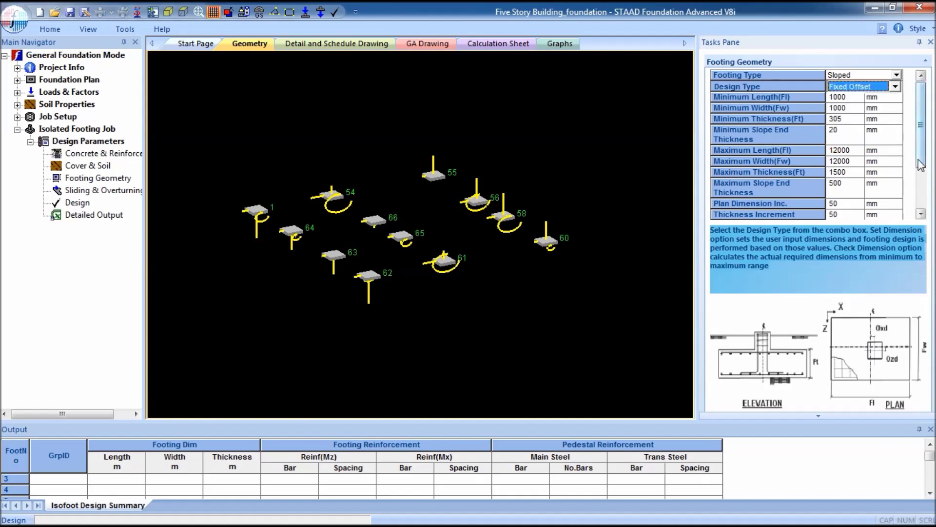
pyautogui.moveTo(921, 164); pyautogui.dragTo(898, 99)
pyautogui.click(895, 87)
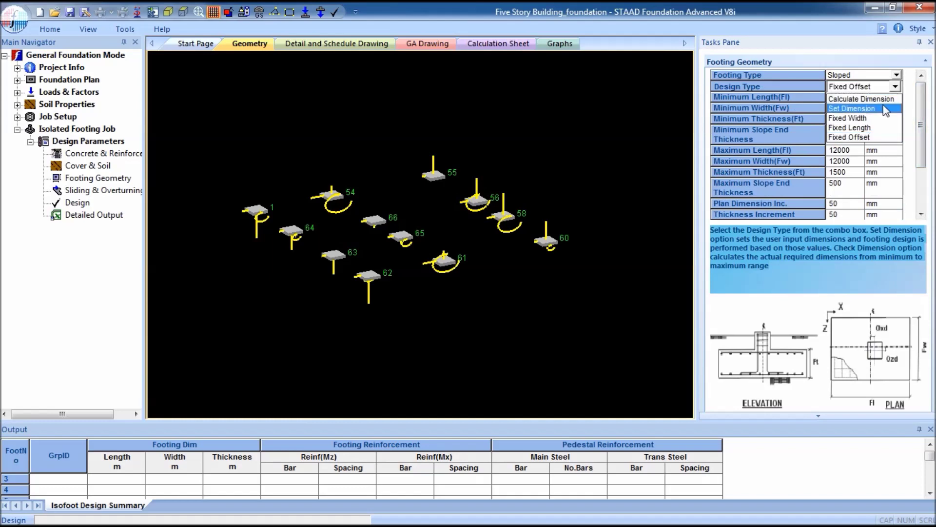
pyautogui.click(896, 87)
pyautogui.click(896, 87)
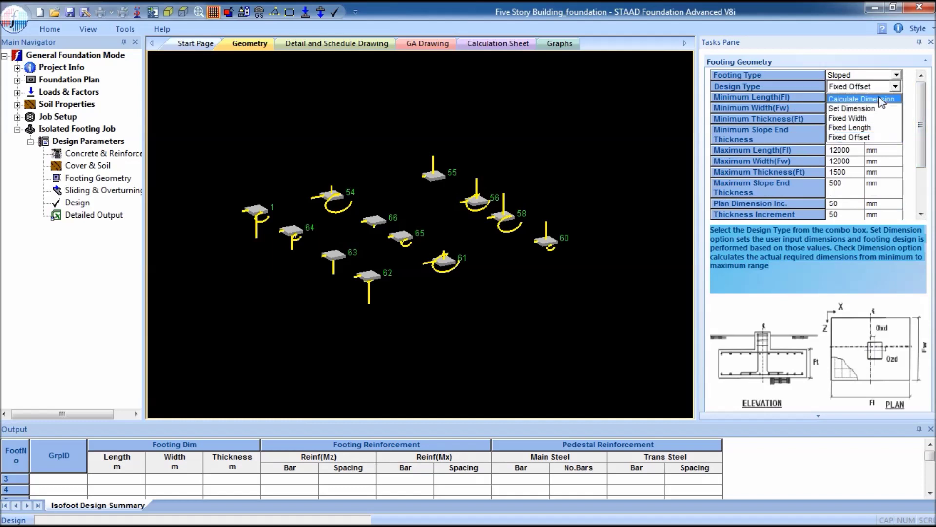
pyautogui.click(881, 99)
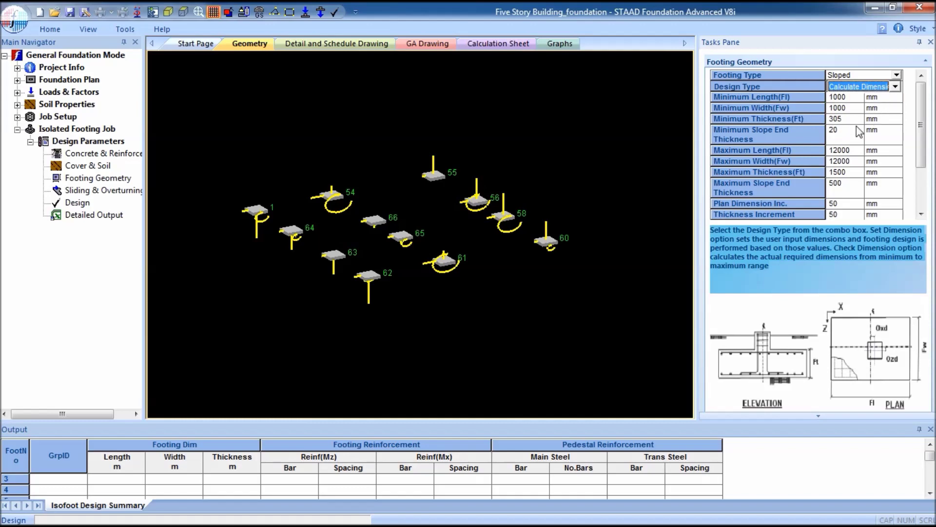
# - Set the sloped footing's minimum slope end thickness to 250 mm
pyautogui.click(843, 136)
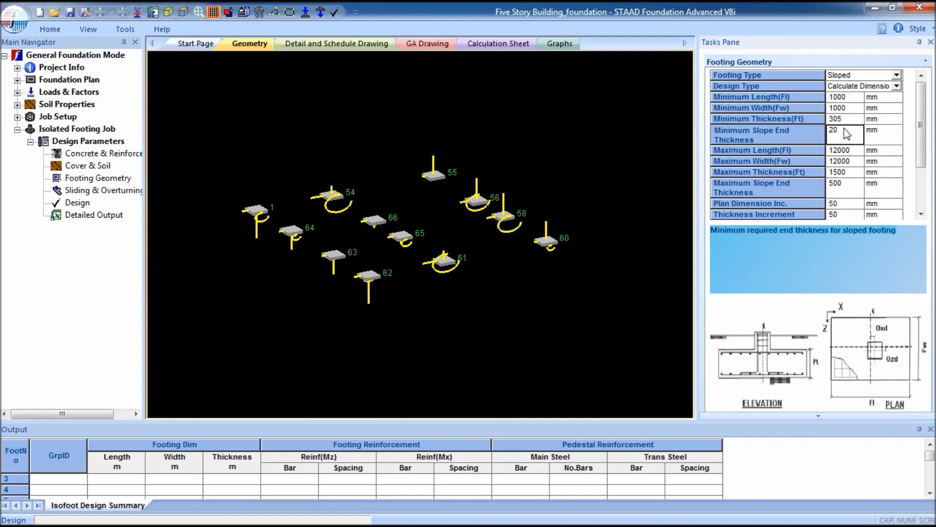
pyautogui.click(837, 138)
pyautogui.write('5')
pyautogui.press('Tab')
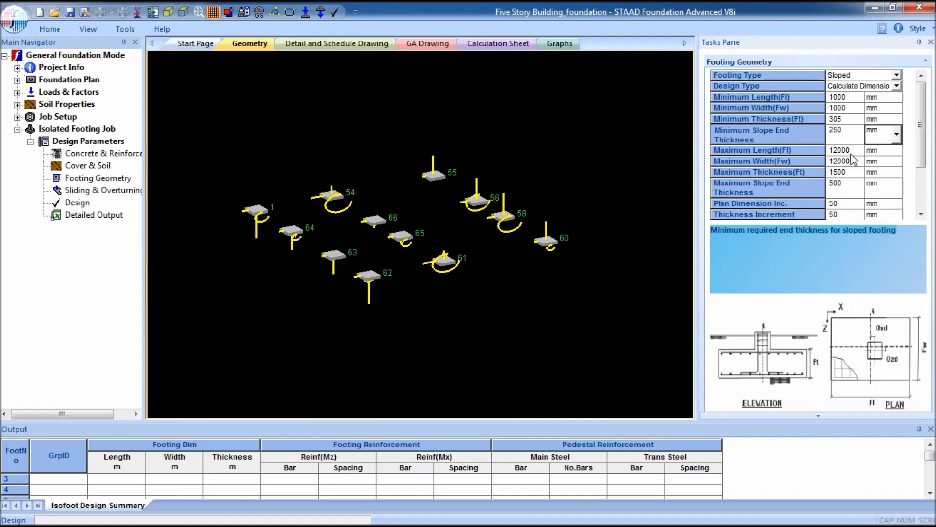
# - Check the sliding and overturning parameters and run the analysis and design of the isolated footings
pyautogui.click(120, 194)
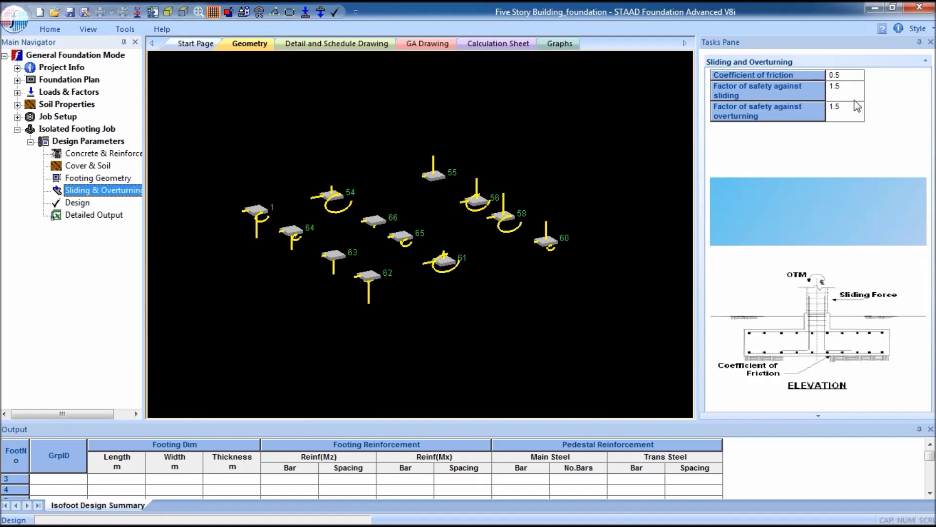
pyautogui.click(77, 204)
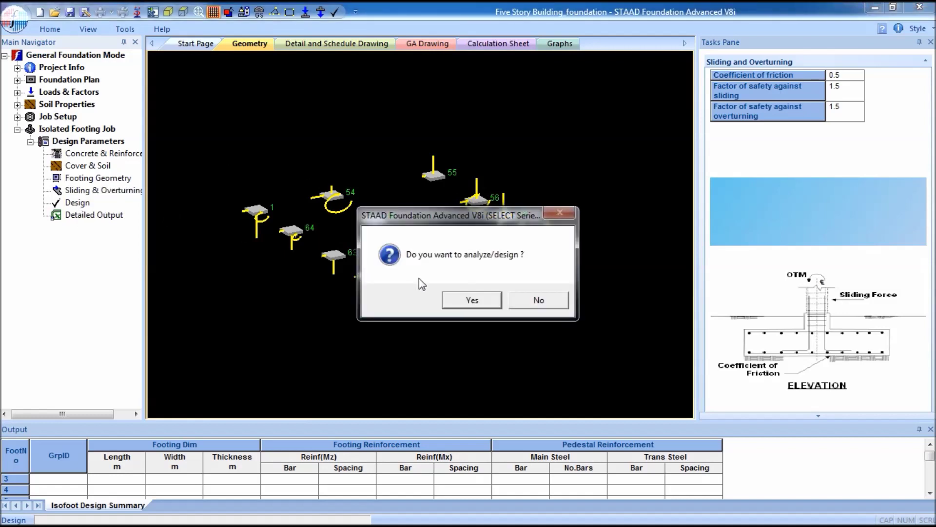
pyautogui.click(461, 300)
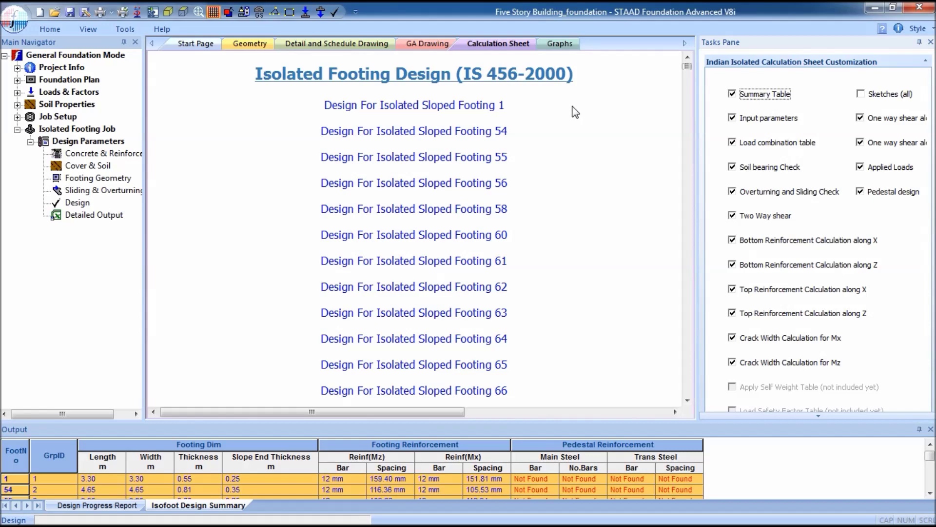
# - Examine the calculation sheet for isolated sloped footing 1, from its input values through the crack width check
pyautogui.moveTo(697, 91); pyautogui.dragTo(755, 90)
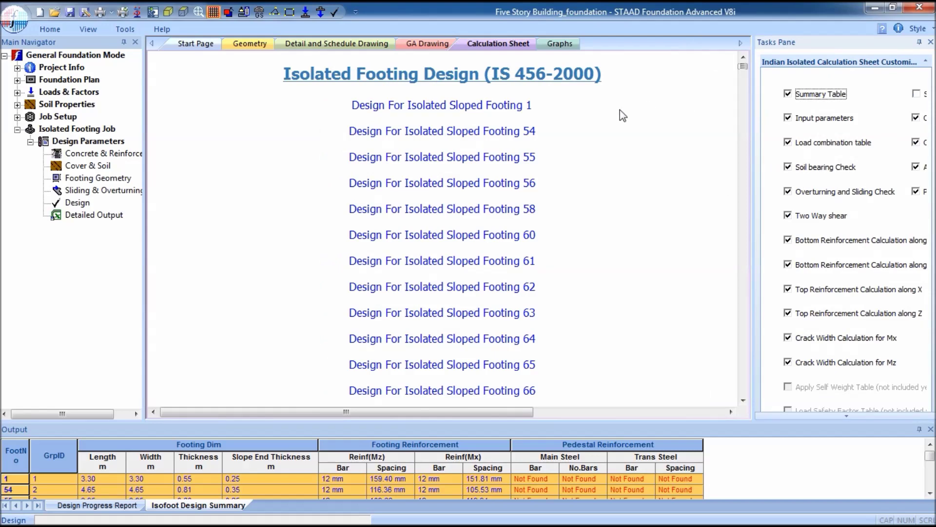
pyautogui.click(507, 108)
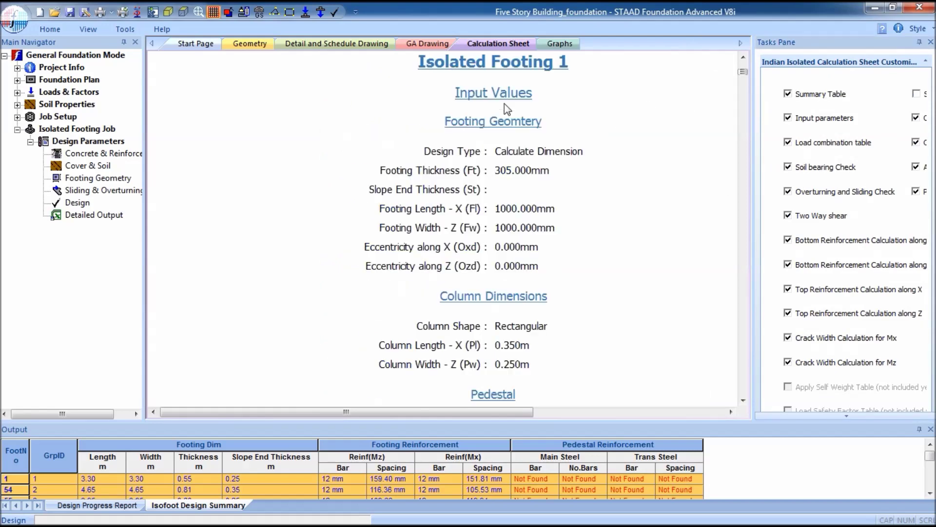
pyautogui.scroll(-4, 510, 257)
pyautogui.scroll(-15, 510, 261)
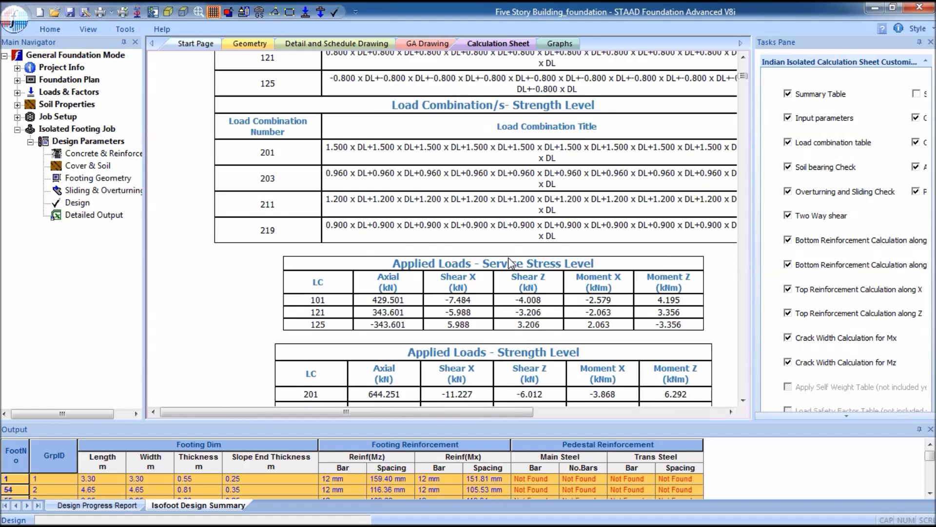
pyautogui.scroll(-10, 509, 263)
pyautogui.scroll(-12, 509, 263)
pyautogui.scroll(-12, 510, 263)
pyautogui.scroll(-12, 510, 264)
pyautogui.scroll(-12, 511, 263)
pyautogui.scroll(-12, 511, 263)
pyautogui.scroll(-12, 511, 263)
pyautogui.scroll(-7, 511, 263)
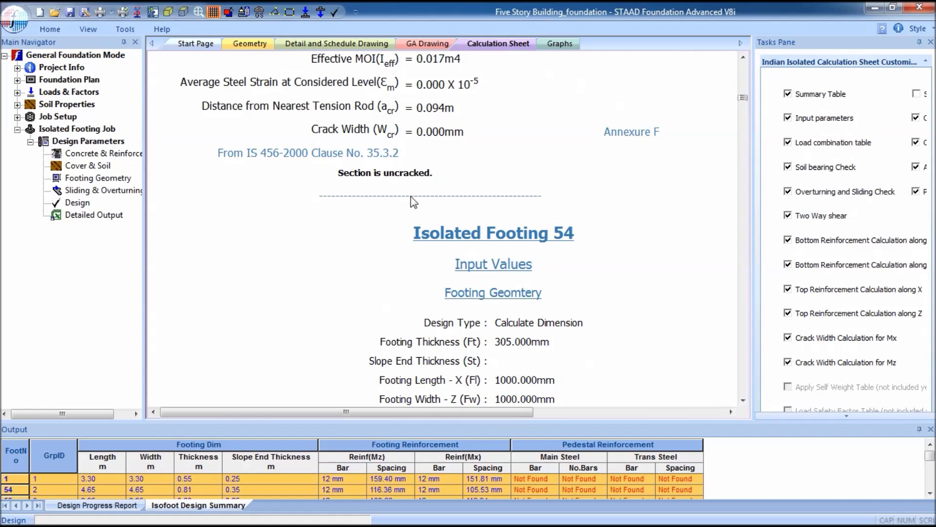
pyautogui.moveTo(337, 177); pyautogui.dragTo(553, 186)
pyautogui.click(556, 187)
# - Examine the footing layout in the general arrangement drawing, declining the auto save
pyautogui.click(436, 44)
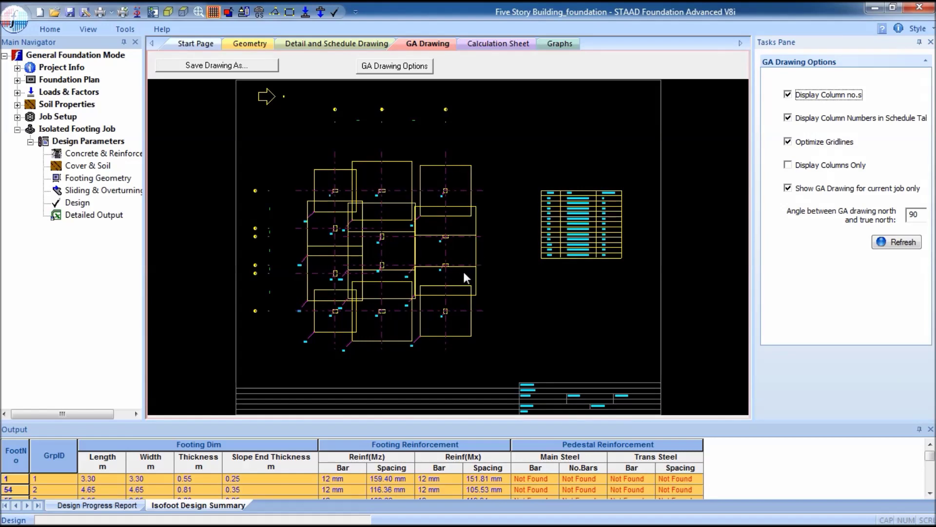
pyautogui.scroll(2, 417, 280)
pyautogui.scroll(-2, 417, 280)
pyautogui.scroll(3, 417, 280)
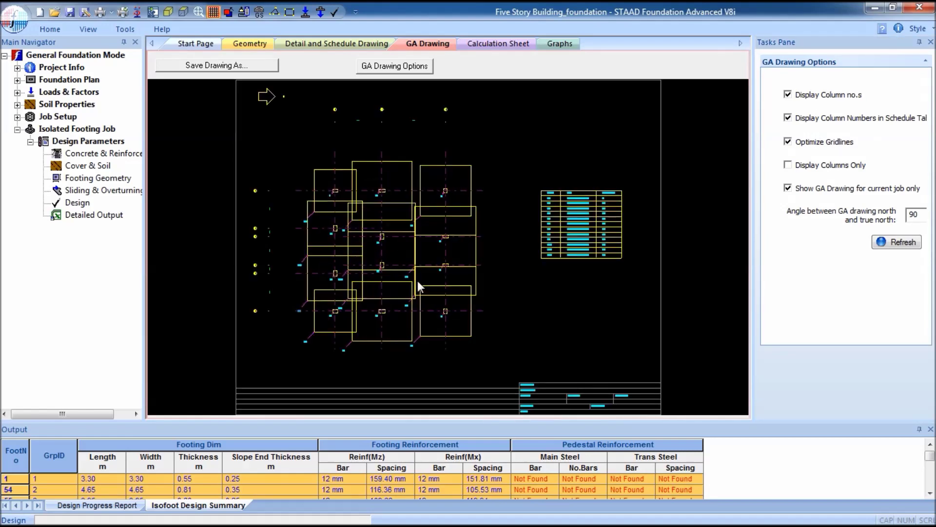
pyautogui.scroll(2, 418, 281)
pyautogui.scroll(-1, 418, 282)
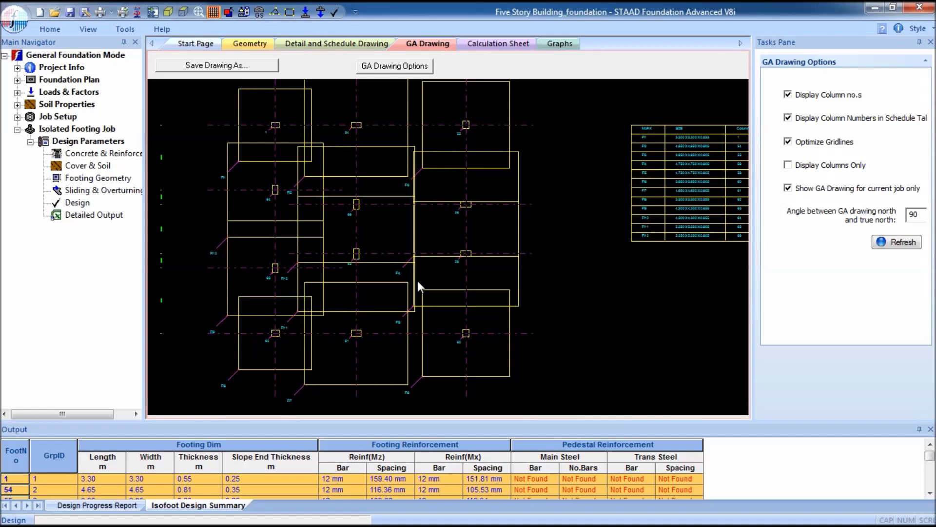
pyautogui.scroll(-1, 348, 218)
pyautogui.scroll(1, 387, 203)
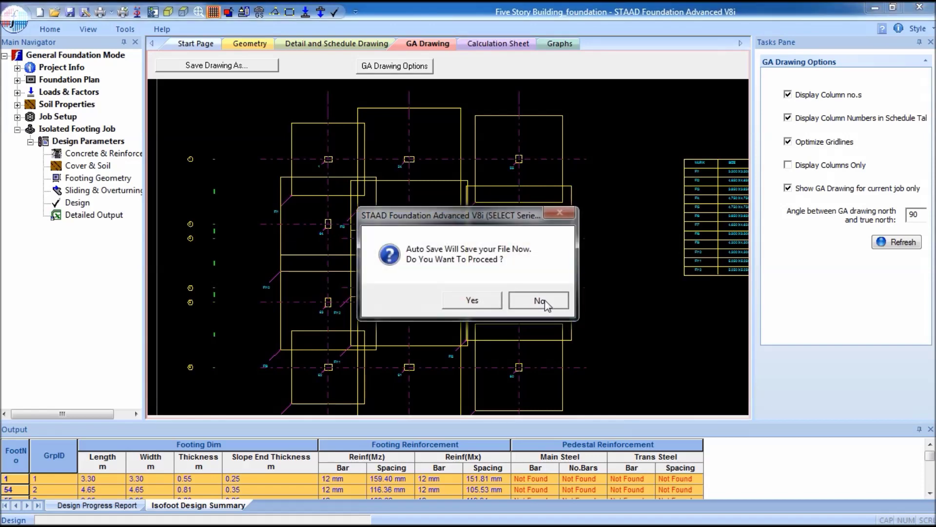
pyautogui.click(541, 301)
pyautogui.moveTo(443, 312)
pyautogui.mouseDown(button='middle')
pyautogui.moveTo(417, 273)
pyautogui.moveTo(427, 279)
pyautogui.mouseUp(button='middle')
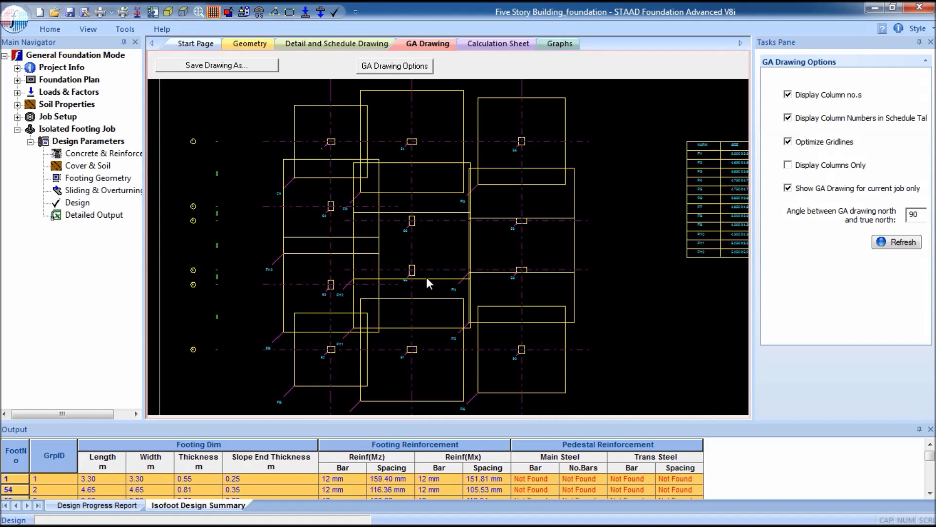
# - Check the save settings for the general arrangement drawing, leaving it unsaved
pyautogui.click(240, 70)
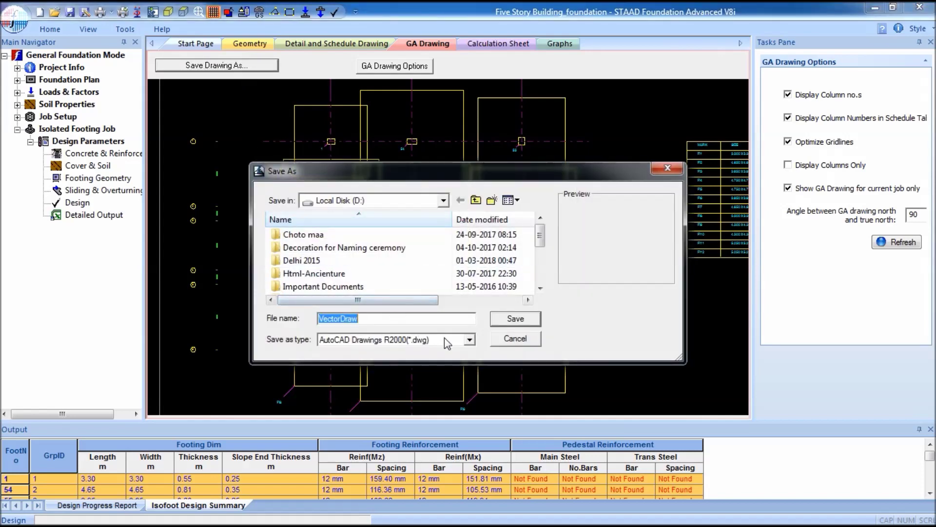
pyautogui.click(500, 342)
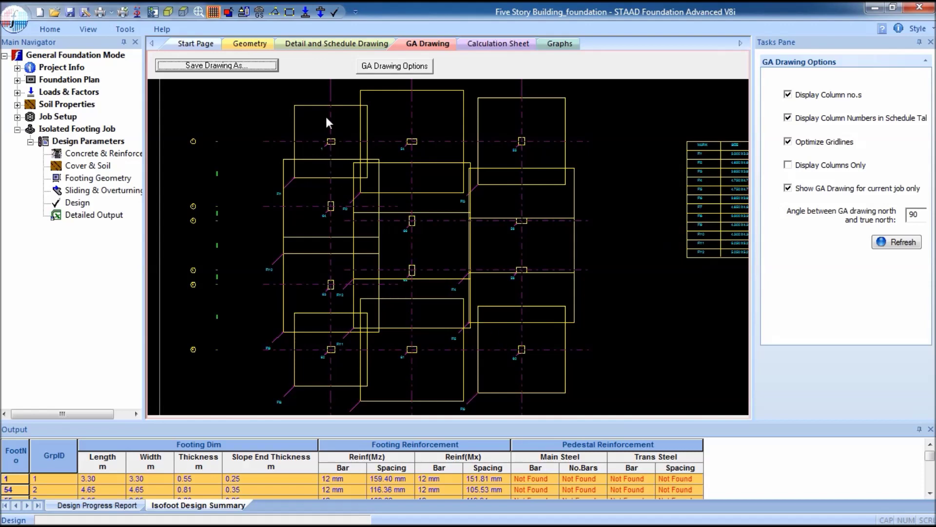
# - Examine the isolated footing schedule drawing, covering column numbers, foundation dimensions, cover and reinforcement
pyautogui.click(344, 45)
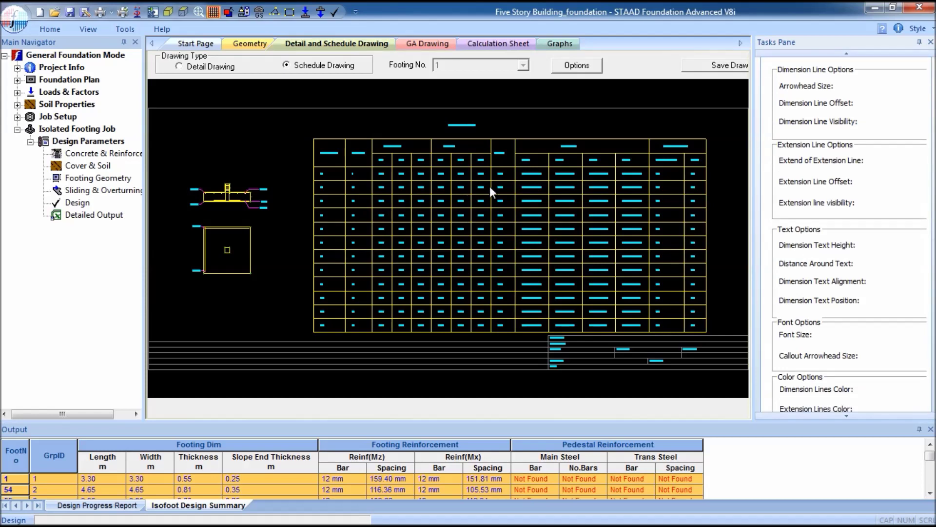
pyautogui.scroll(-1, 488, 191)
pyautogui.scroll(5, 488, 192)
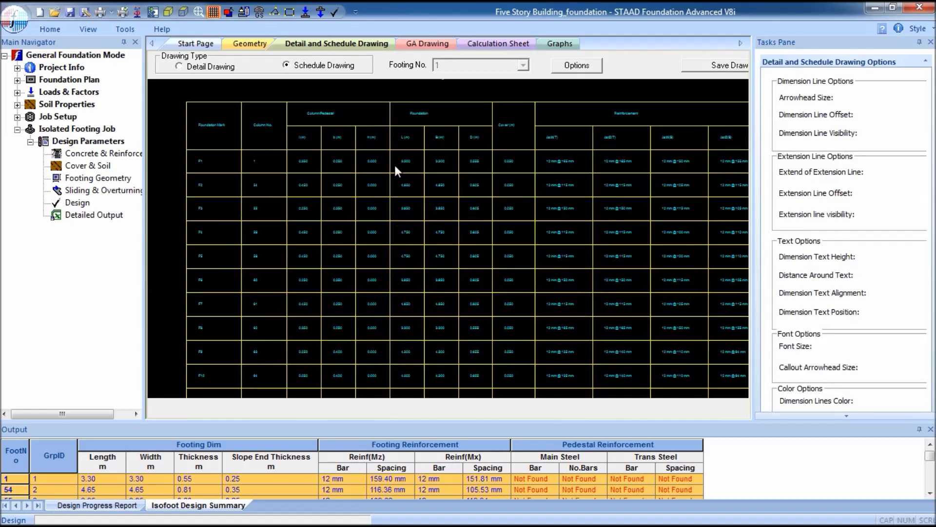
pyautogui.scroll(3, 301, 145)
pyautogui.scroll(-3, 411, 134)
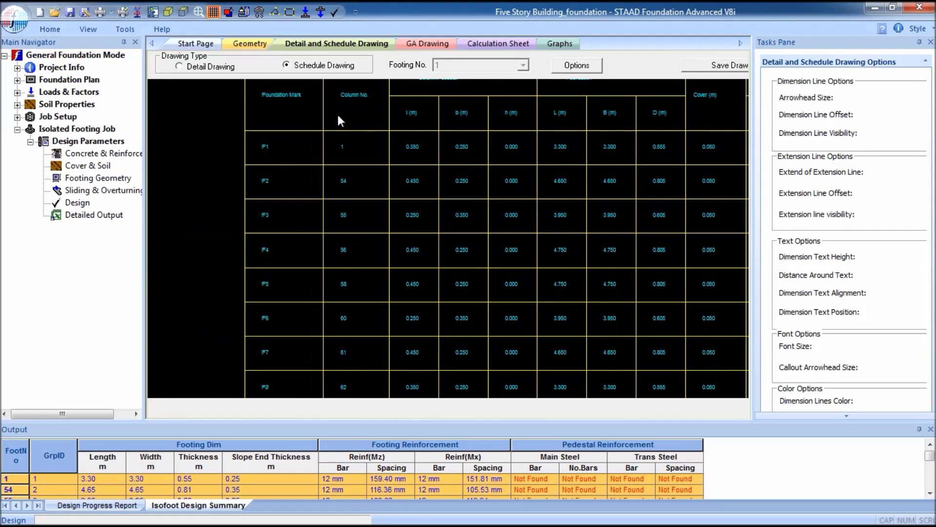
pyautogui.scroll(-2, 317, 206)
pyautogui.scroll(3, 547, 238)
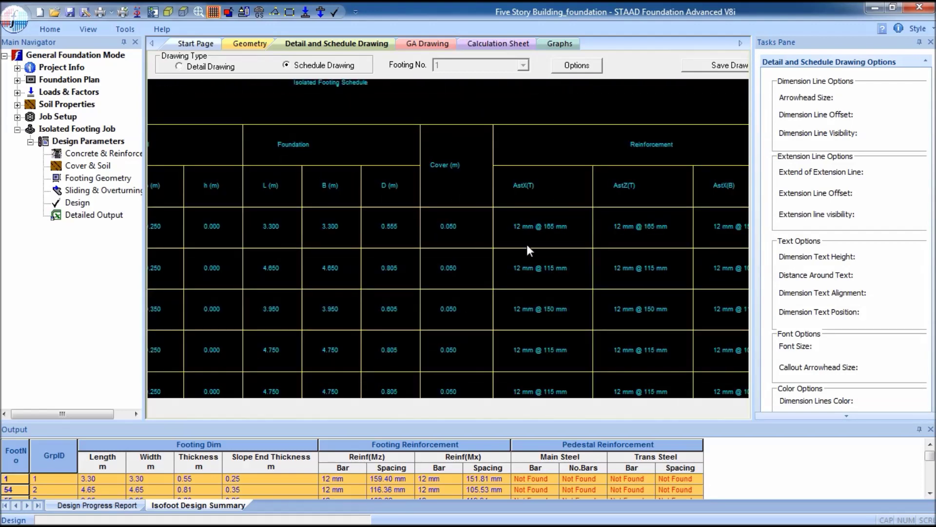
pyautogui.scroll(1, 527, 244)
pyautogui.scroll(-1, 289, 209)
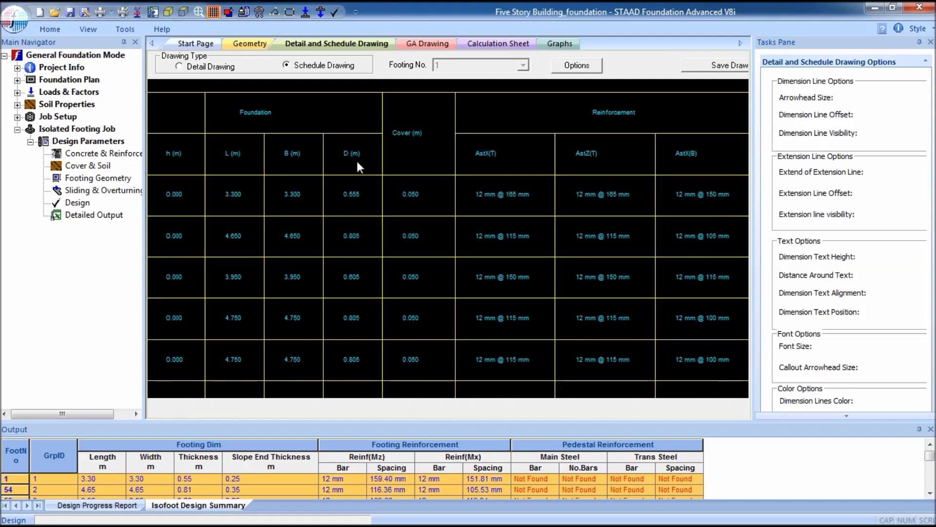
pyautogui.scroll(1, 551, 212)
pyautogui.scroll(-1, 489, 247)
pyautogui.moveTo(490, 247)
pyautogui.mouseDown(button='middle')
pyautogui.moveTo(360, 239)
pyautogui.moveTo(446, 171)
pyautogui.moveTo(454, 148)
pyautogui.mouseUp(button='middle')
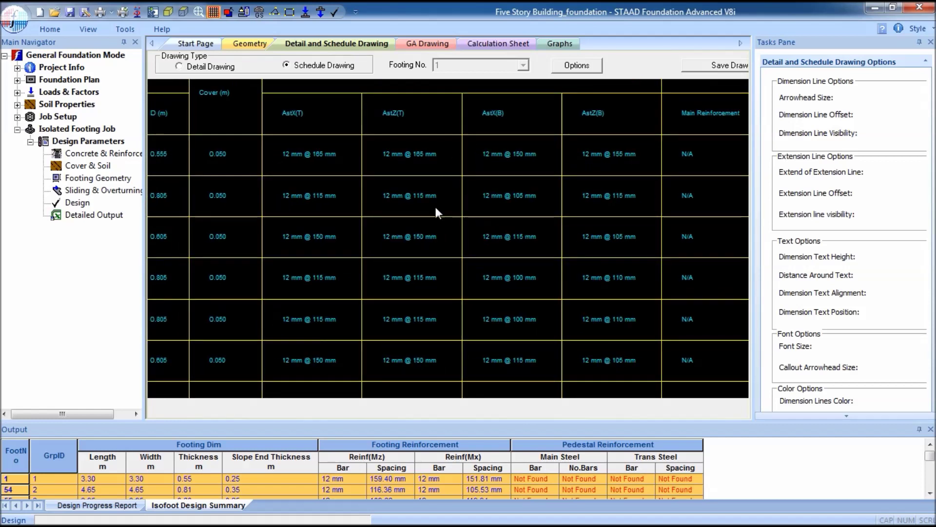
pyautogui.moveTo(313, 183); pyautogui.dragTo(385, 151, button='middle')
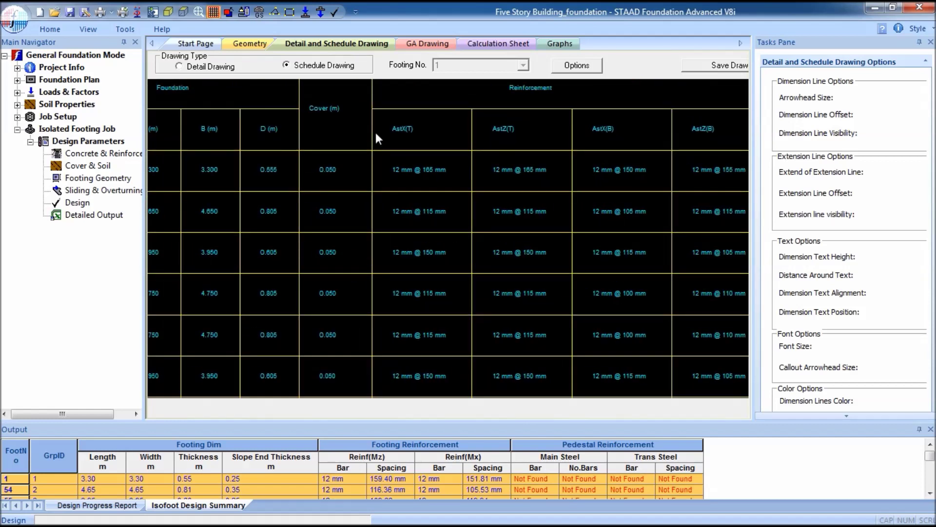
# - Display the detail drawing of footing 1 and examine its plan dimensions and top and bottom reinforcement
pyautogui.click(195, 67)
pyautogui.moveTo(300, 218); pyautogui.dragTo(317, 200, button='middle')
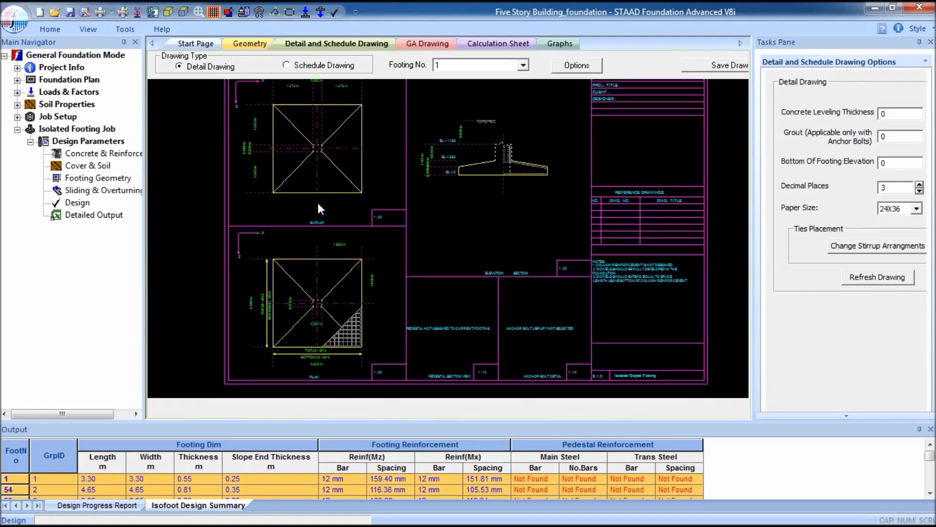
pyautogui.scroll(5, 311, 167)
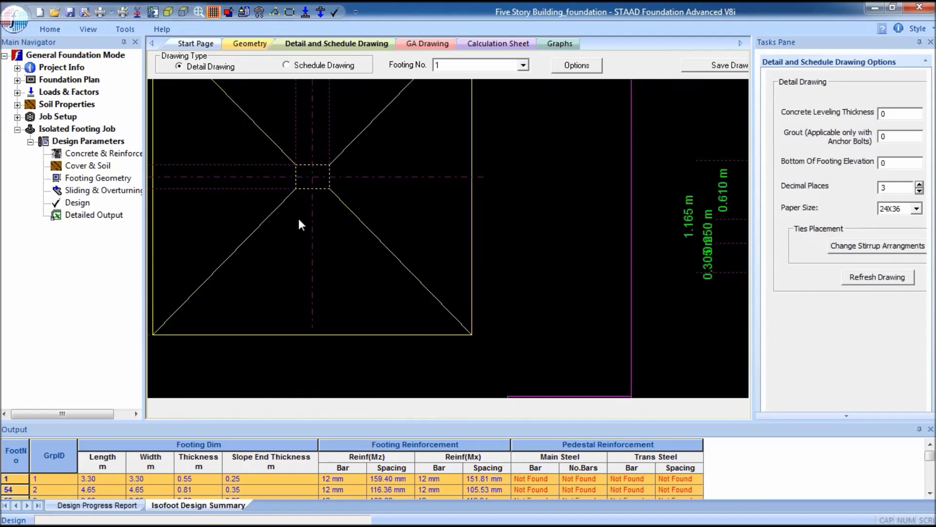
pyautogui.moveTo(299, 218); pyautogui.dragTo(465, 260, button='middle')
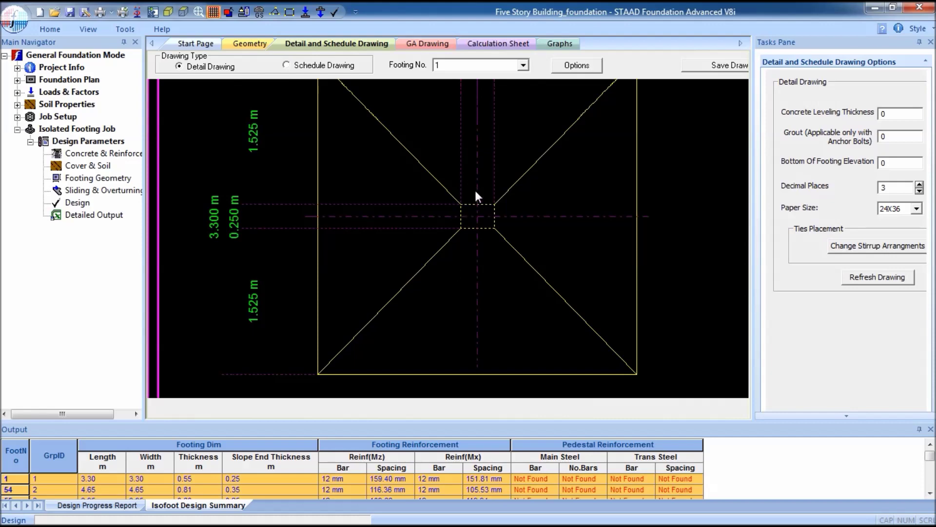
pyautogui.scroll(-5, 475, 190)
pyautogui.scroll(3, 413, 259)
pyautogui.scroll(3, 413, 259)
pyautogui.scroll(3, 476, 338)
pyautogui.moveTo(587, 328); pyautogui.dragTo(551, 346, button='middle')
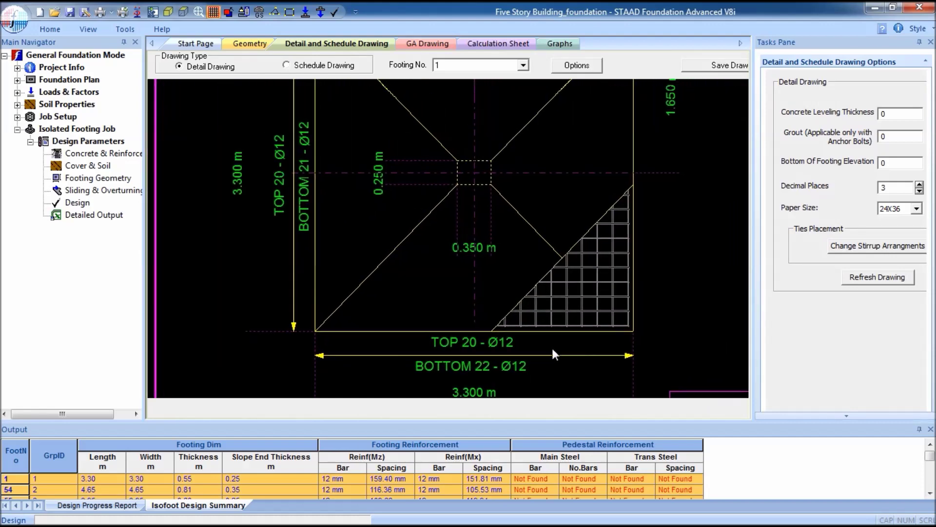
pyautogui.scroll(-1, 527, 341)
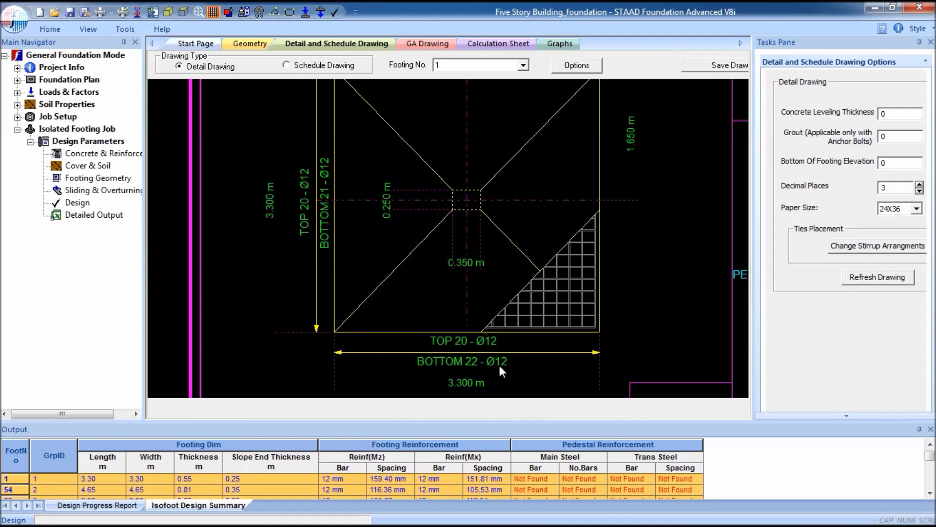
pyautogui.moveTo(463, 233); pyautogui.dragTo(457, 262, button='middle')
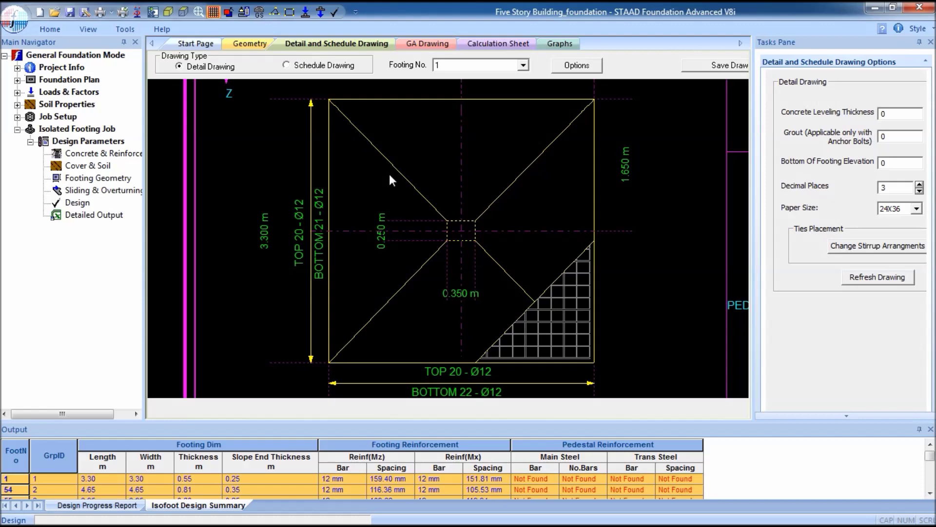
# - Examine the elevation section of footing 1, including its levels, slope and reinforcement
pyautogui.scroll(-3, 361, 213)
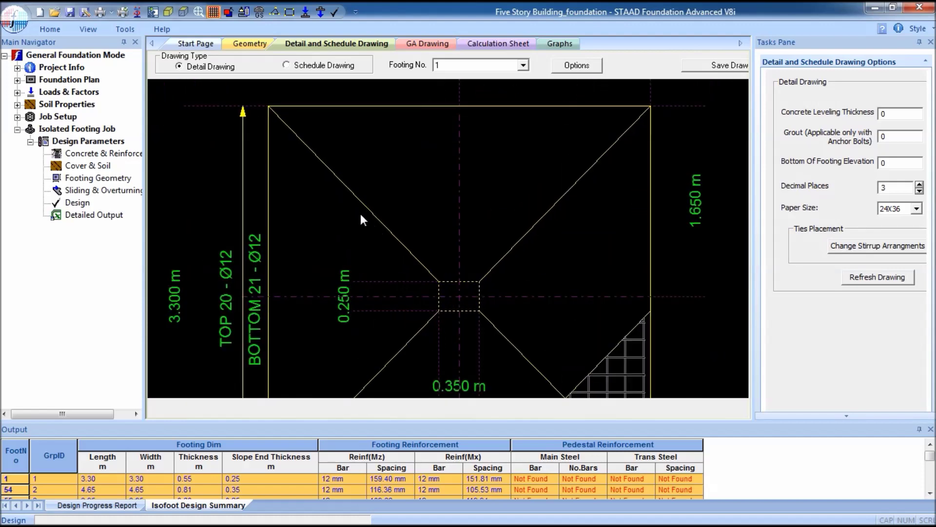
pyautogui.scroll(-2, 362, 215)
pyautogui.scroll(4, 411, 193)
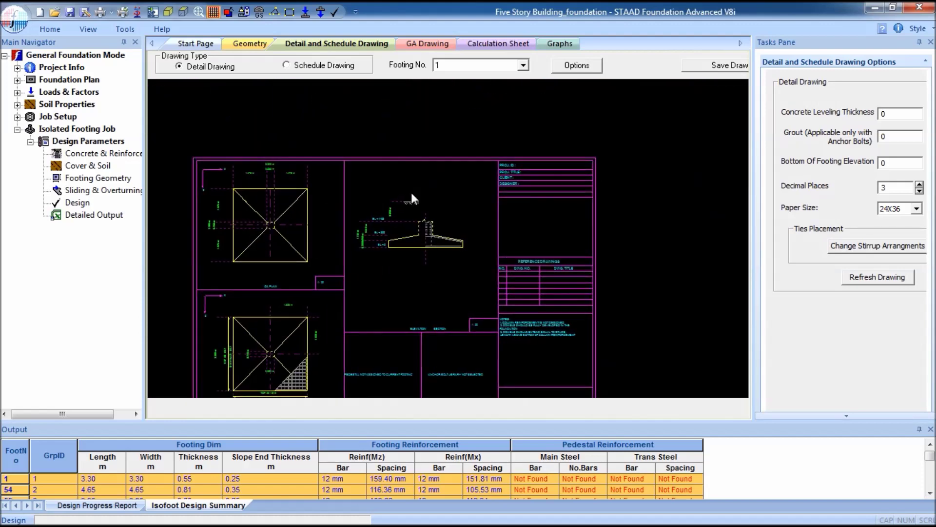
pyautogui.scroll(2, 413, 195)
pyautogui.scroll(1, 423, 304)
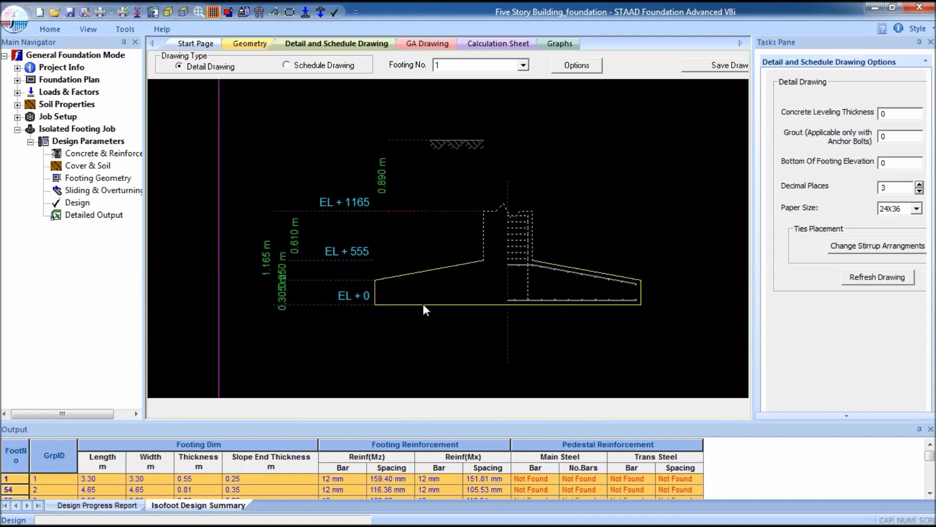
pyautogui.scroll(1, 491, 224)
pyautogui.scroll(-5, 468, 214)
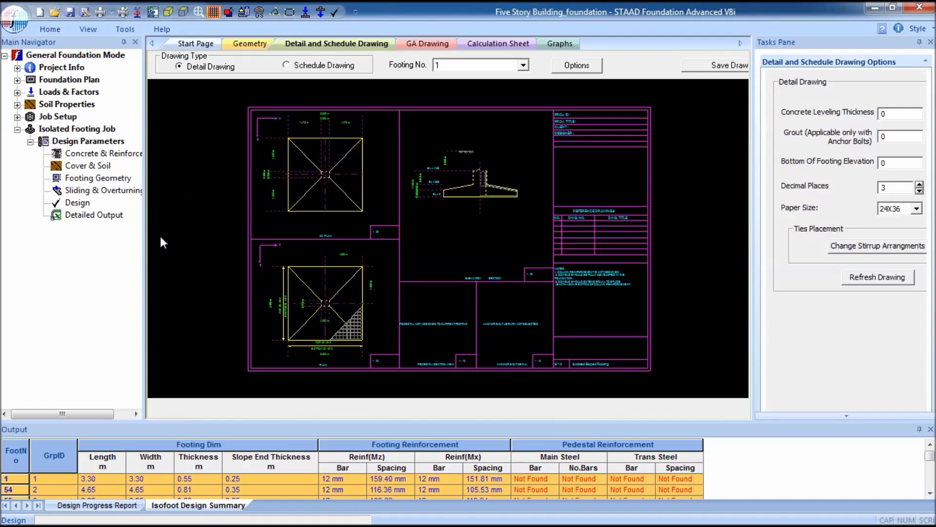
# - Export the detailed design output to an Excel XML file named "isolated Sloped Footing"
pyautogui.click(109, 216)
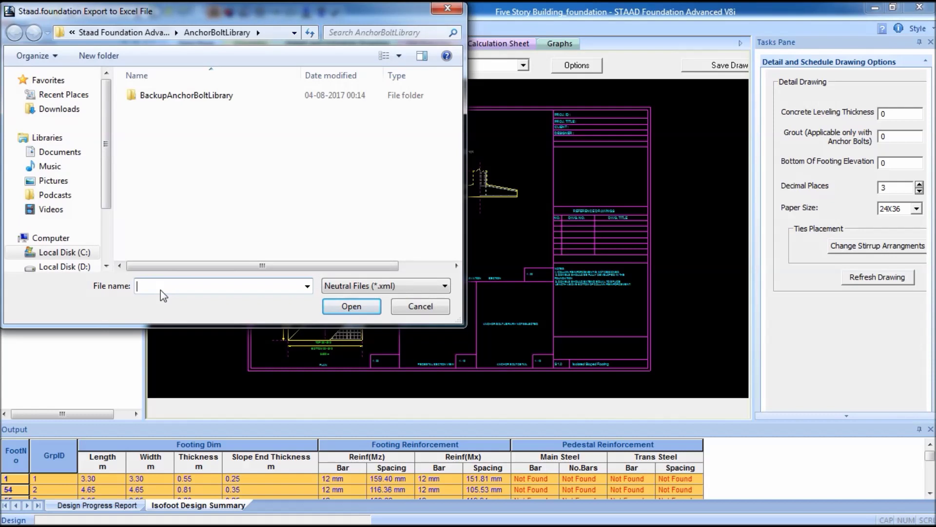
pyautogui.write('isolated Sloped Footing')
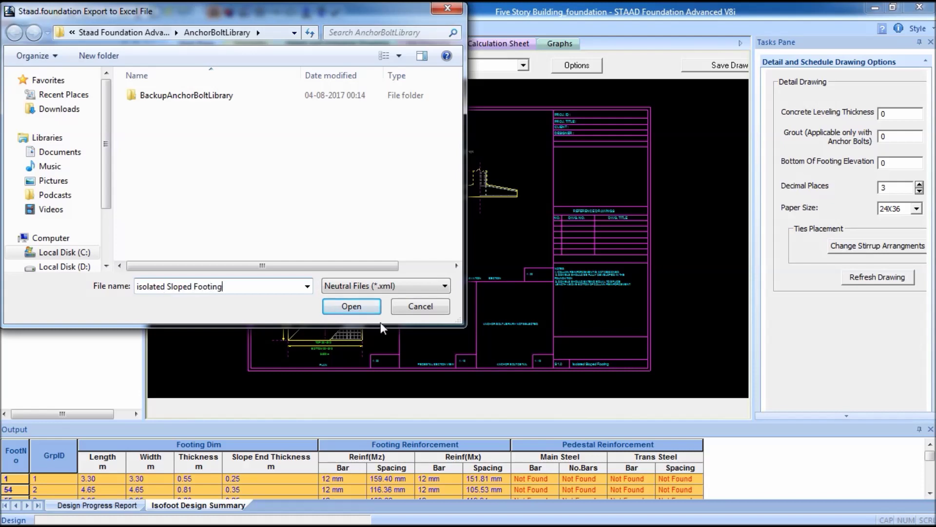
pyautogui.click(362, 311)
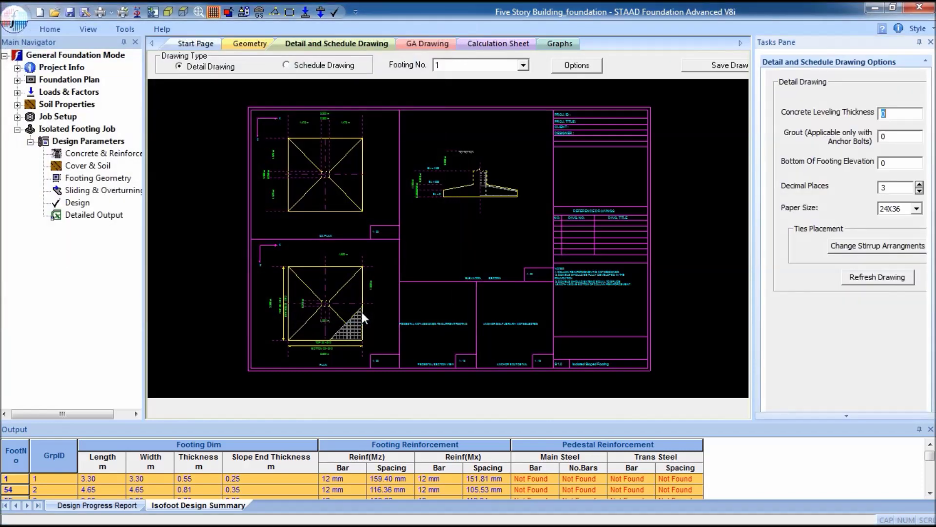
# - Open the exported isolated Sloped Footing file in Excel and review the Footing 1 sheet through the moment and reinforcement table
pyautogui.click(195, 109)
pyautogui.rightClick(195, 109)
pyautogui.click(232, 141)
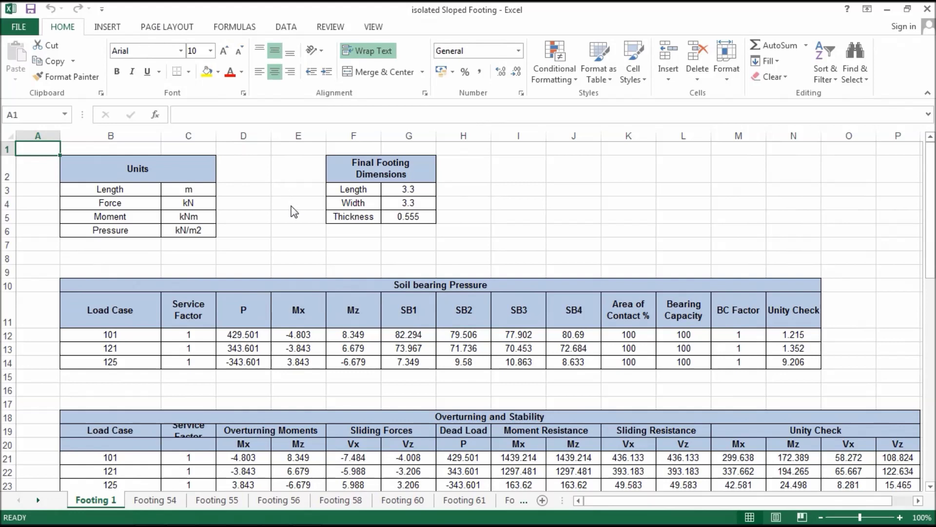
pyautogui.scroll(-7, 295, 212)
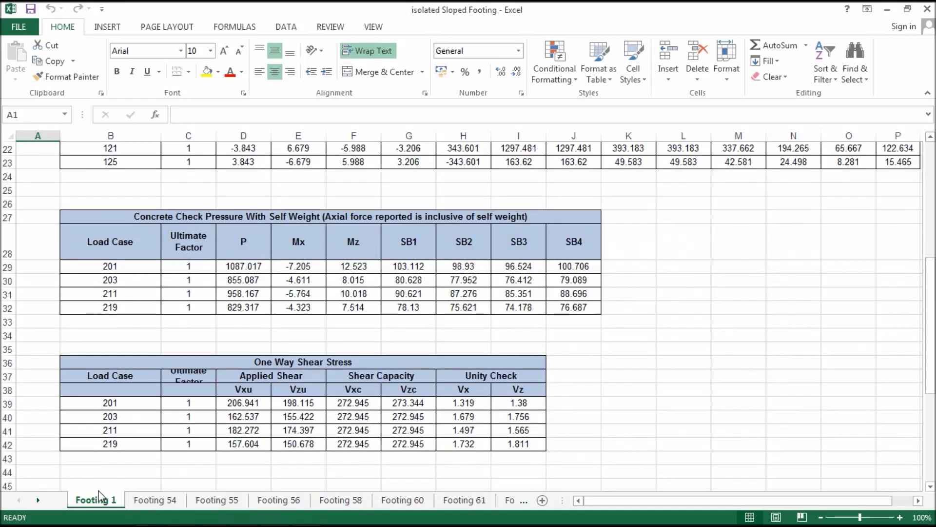
pyautogui.scroll(7, 194, 375)
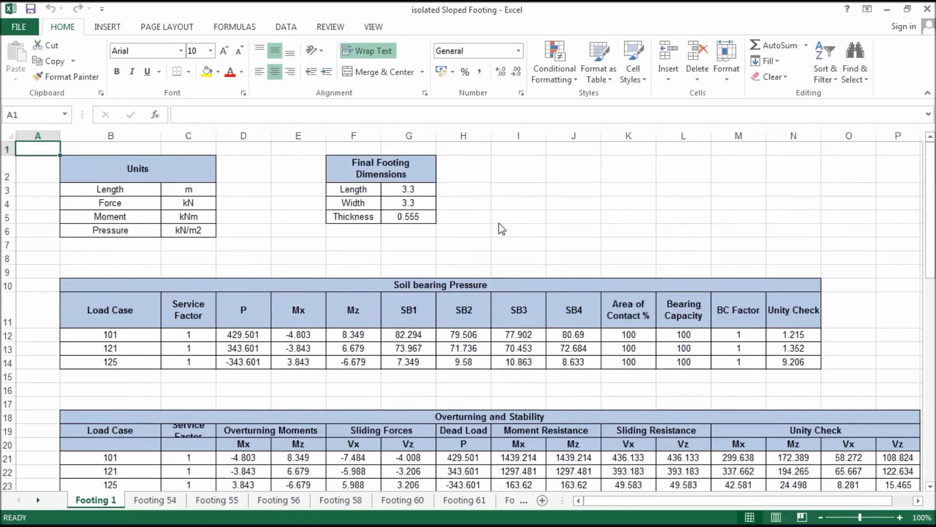
pyautogui.scroll(-9, 497, 229)
pyautogui.scroll(-8, 278, 308)
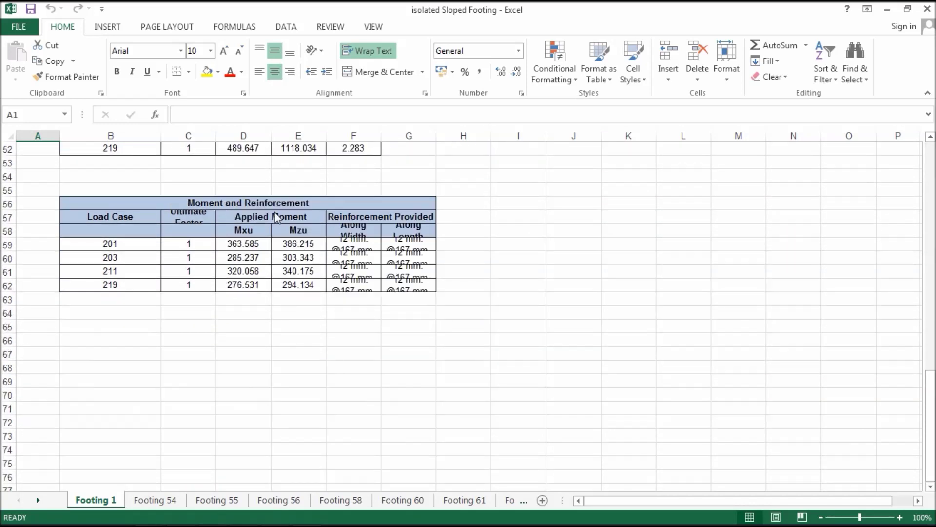
# - Top-align the along-width reinforcement cell for load case 201 and copy its format to the other reinforcement cells
pyautogui.click(360, 249)
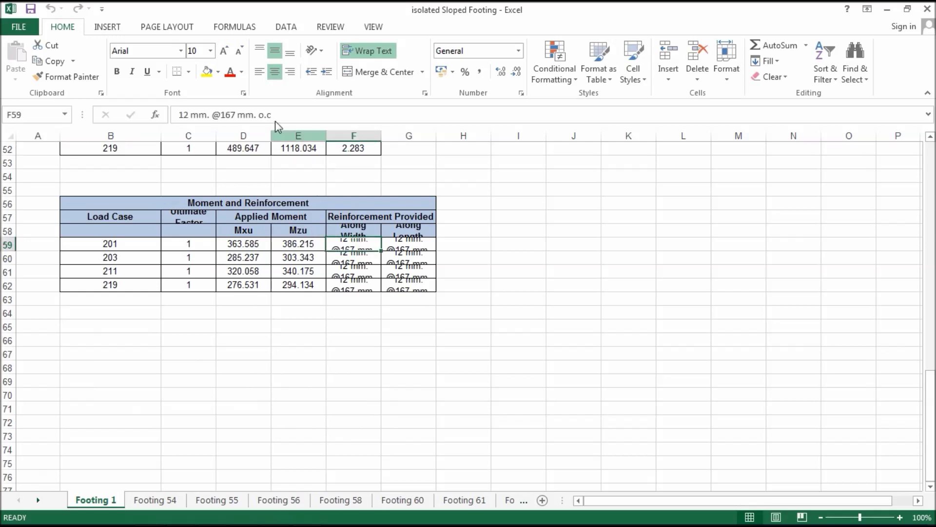
pyautogui.click(259, 49)
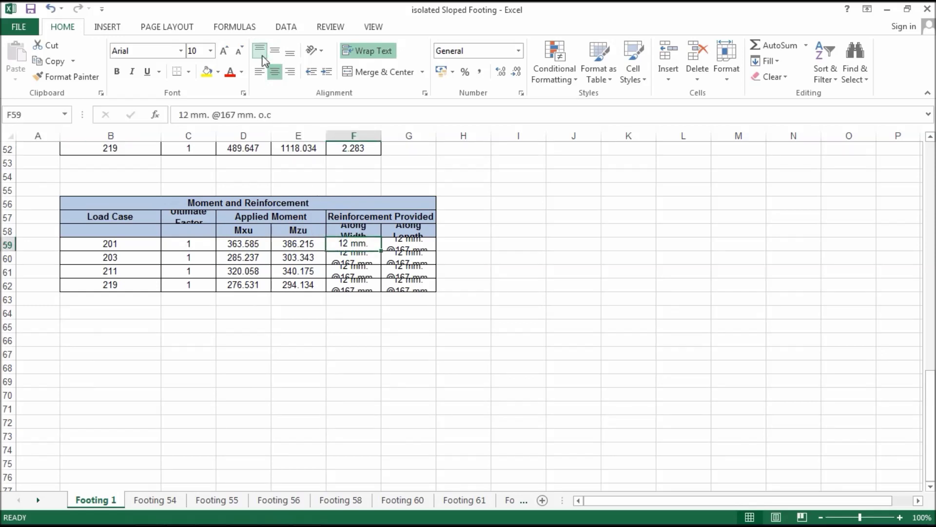
pyautogui.click(39, 76)
pyautogui.moveTo(348, 257)
pyautogui.mouseDown()
pyautogui.moveTo(353, 283)
pyautogui.moveTo(418, 282)
pyautogui.moveTo(417, 254)
pyautogui.mouseUp()
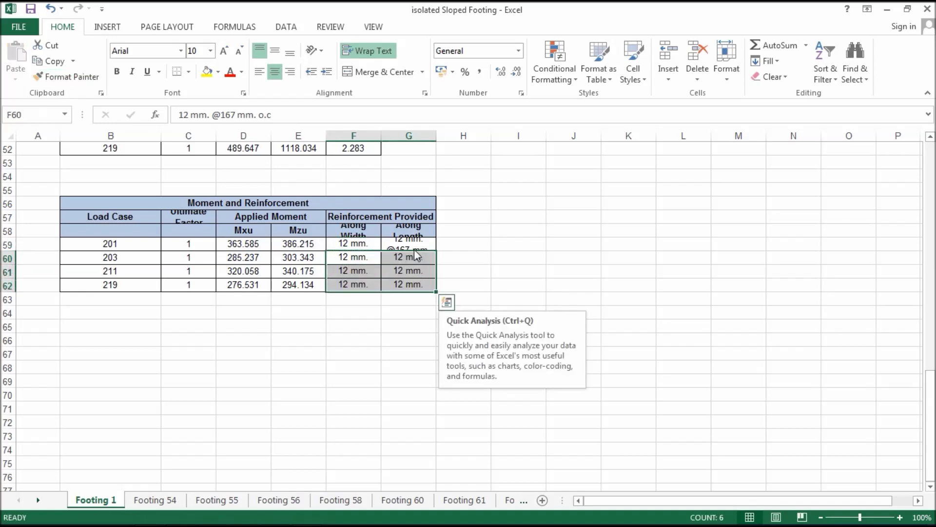
pyautogui.click(69, 77)
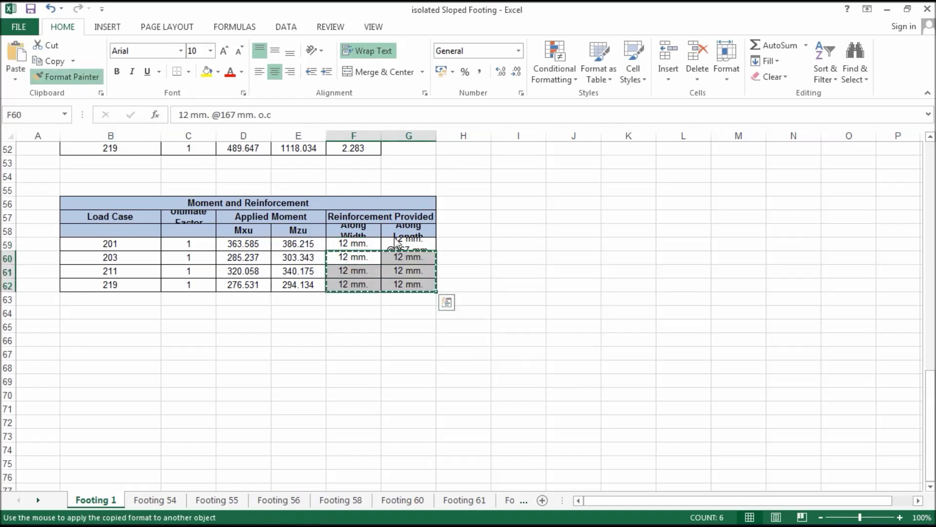
pyautogui.click(430, 249)
pyautogui.click(476, 248)
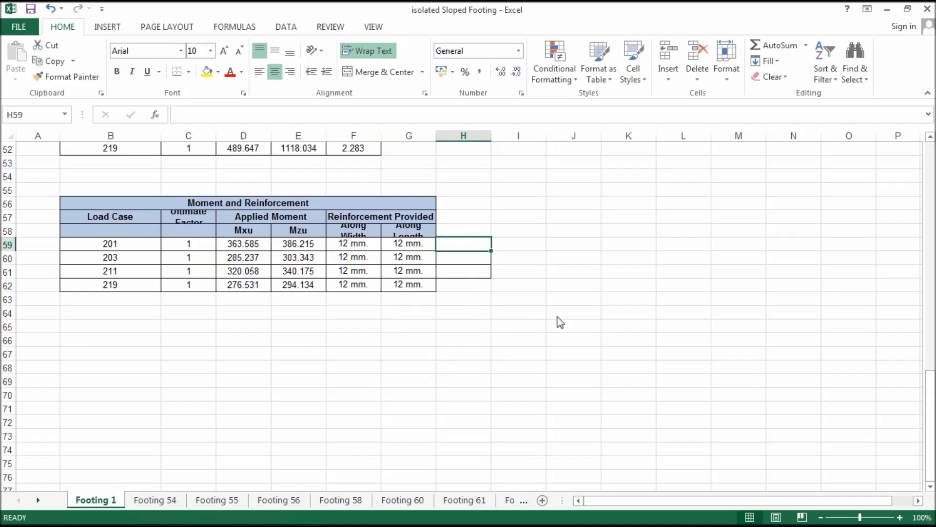
# - Close the Excel workbook without saving its changes and cancel the export dialog in STAAD Foundation Advanced
pyautogui.click(527, 315)
pyautogui.scroll(4, 529, 314)
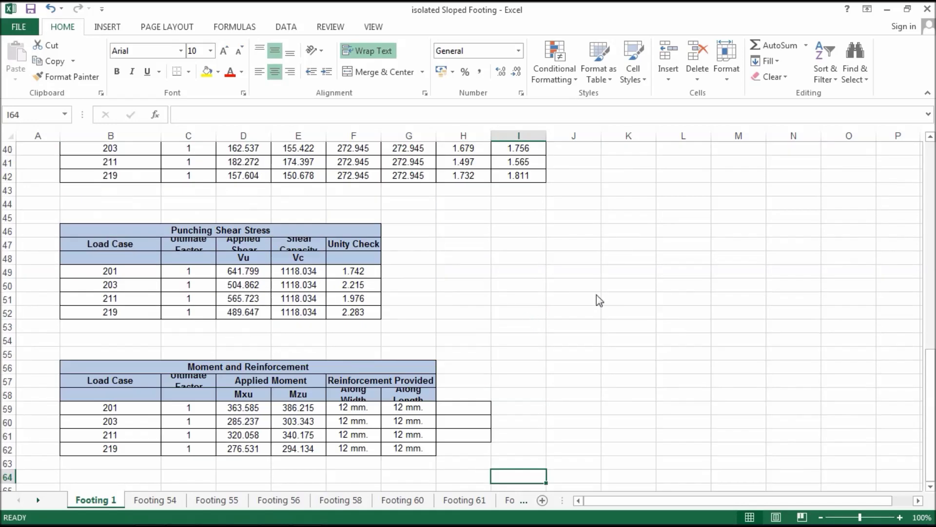
pyautogui.click(927, 9)
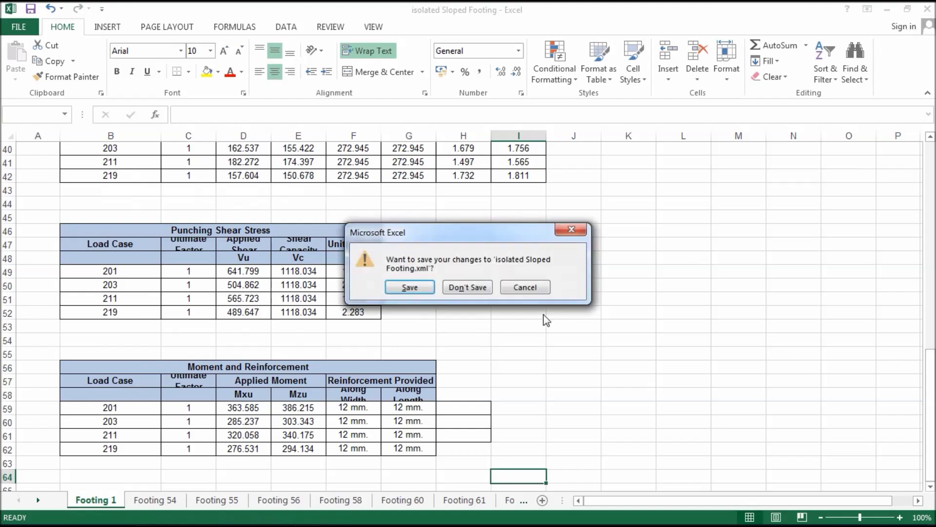
pyautogui.click(478, 287)
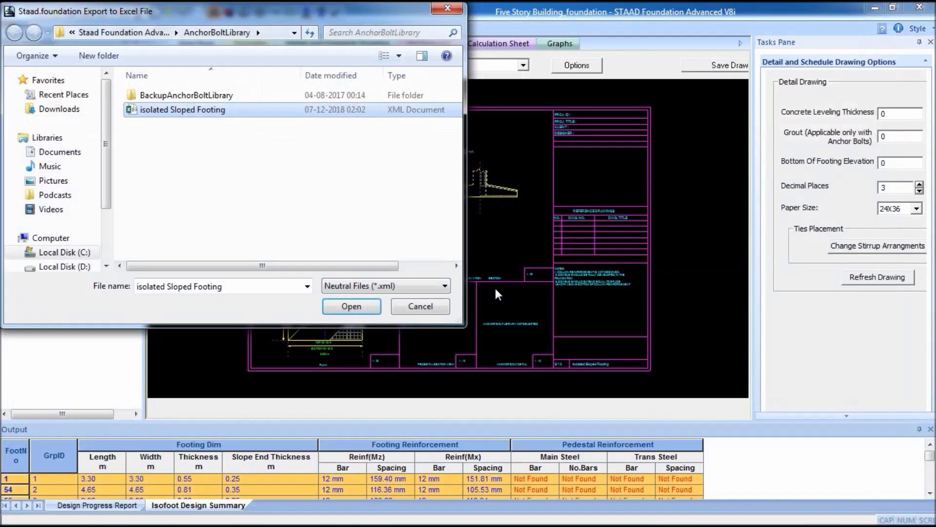
pyautogui.click(421, 307)
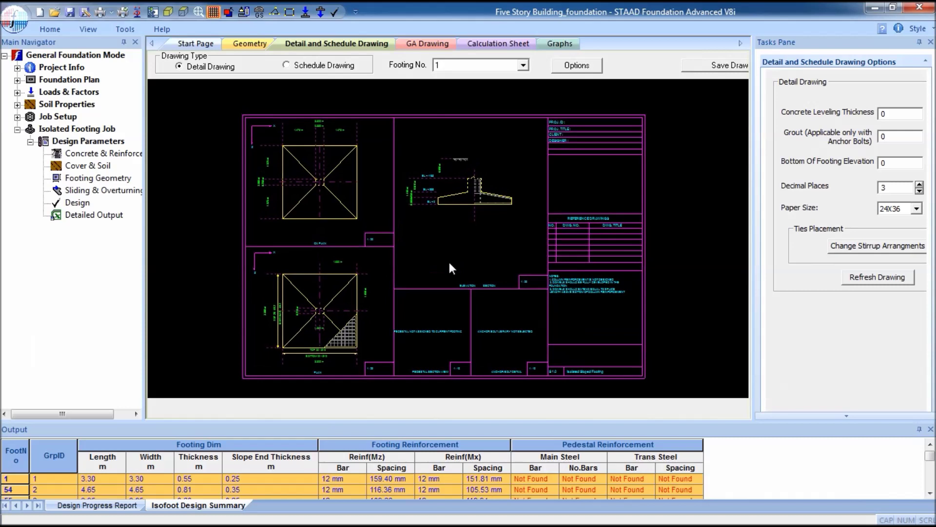